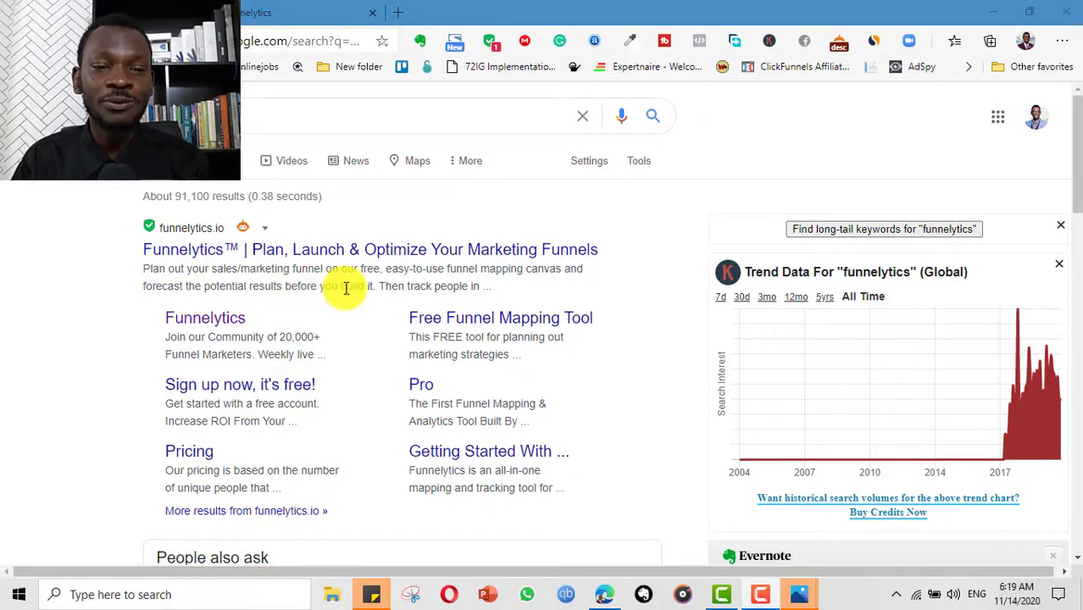
Bring the funnel diagram forward in Windows Photos and zoom in on it.
{"action": "mouse_move", "coordinate": [799, 594]}
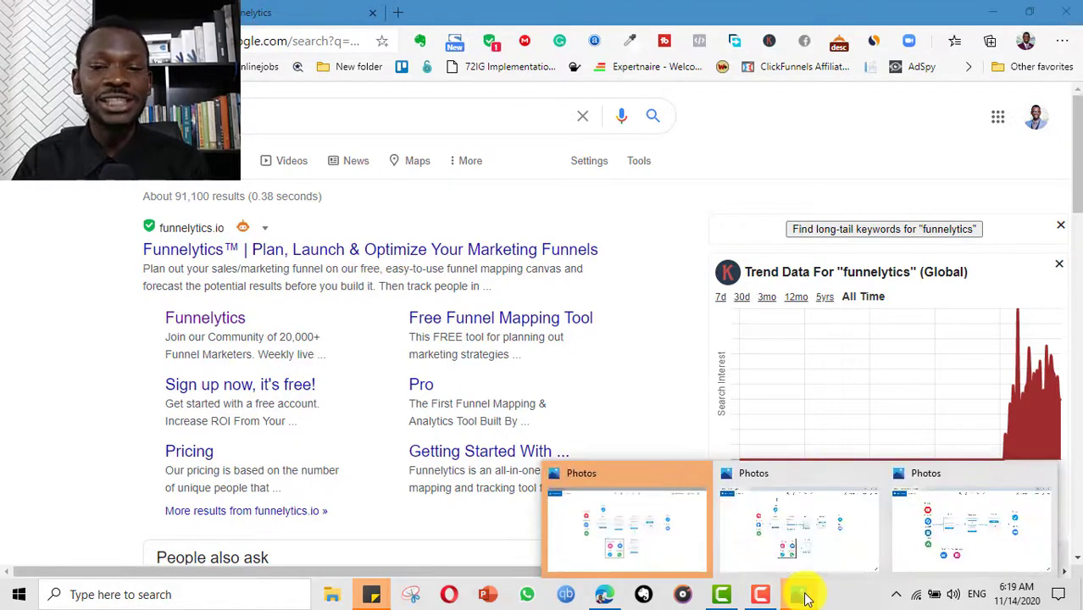
{"action": "left_click", "coordinate": [805, 536]}
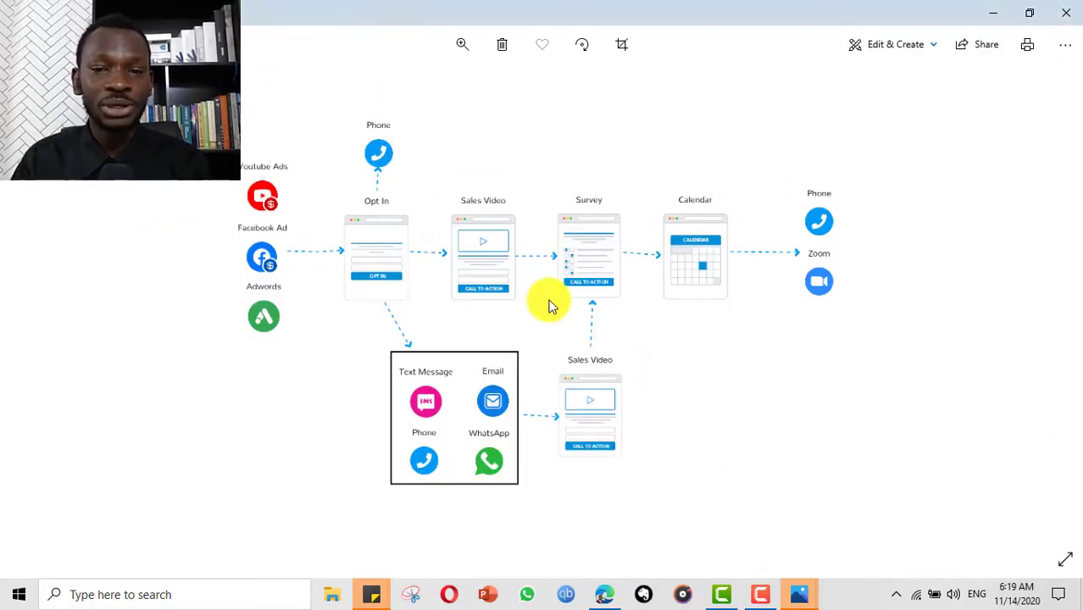
{"action": "left_click", "coordinate": [463, 75]}
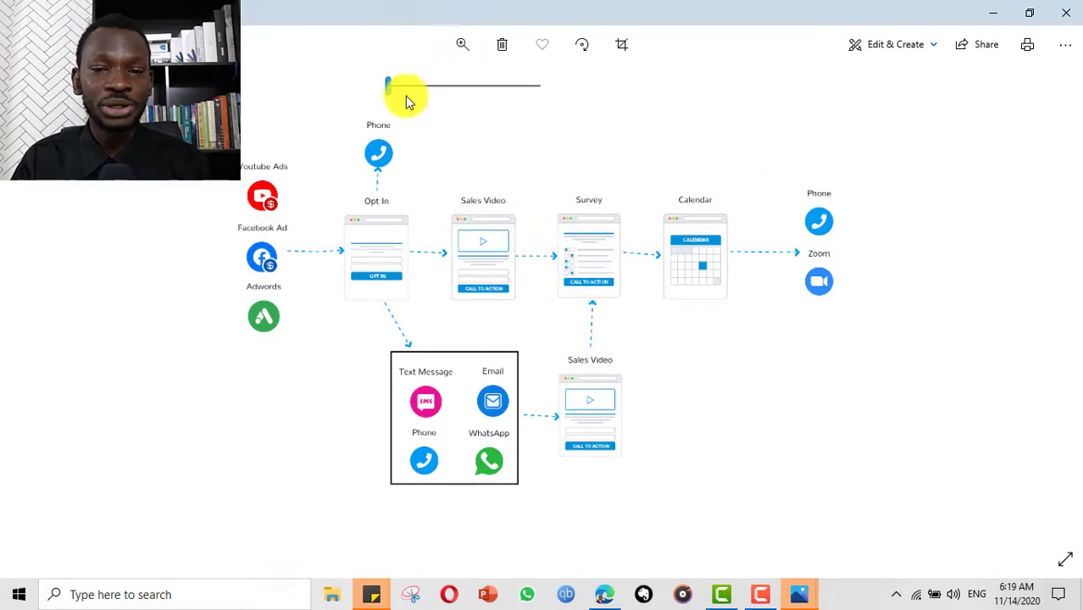
{"action": "left_click_drag", "start_coordinate": [408, 88], "coordinate": [394, 88]}
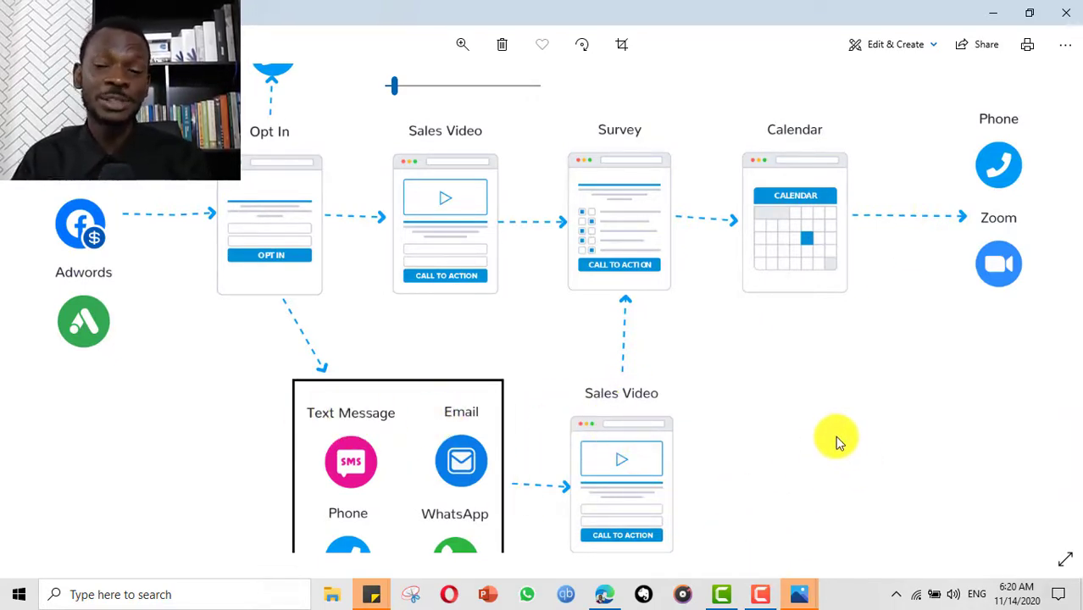
Pan to the diagram's upper part, then minimize Photos to return to the search results.
{"action": "mouse_move", "coordinate": [797, 589]}
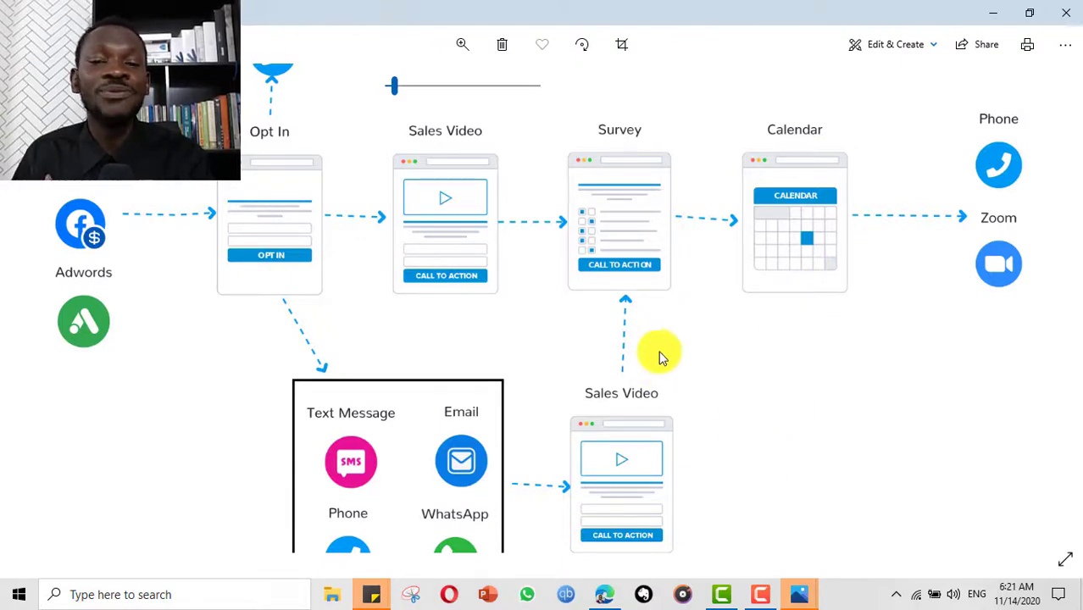
{"action": "left_click_drag", "start_coordinate": [657, 355], "coordinate": [725, 325]}
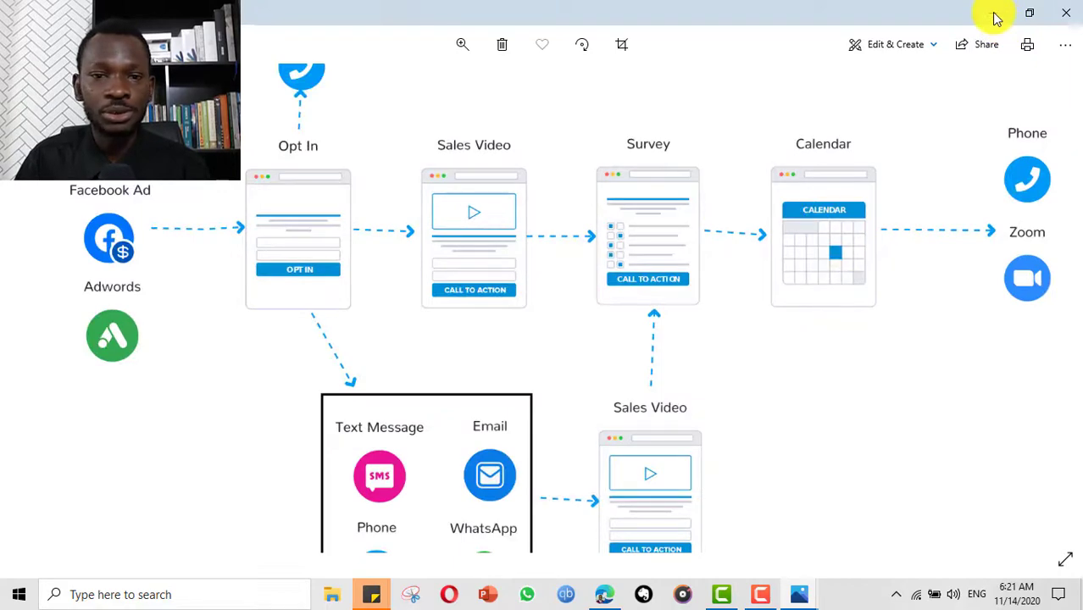
{"action": "left_click", "coordinate": [996, 15]}
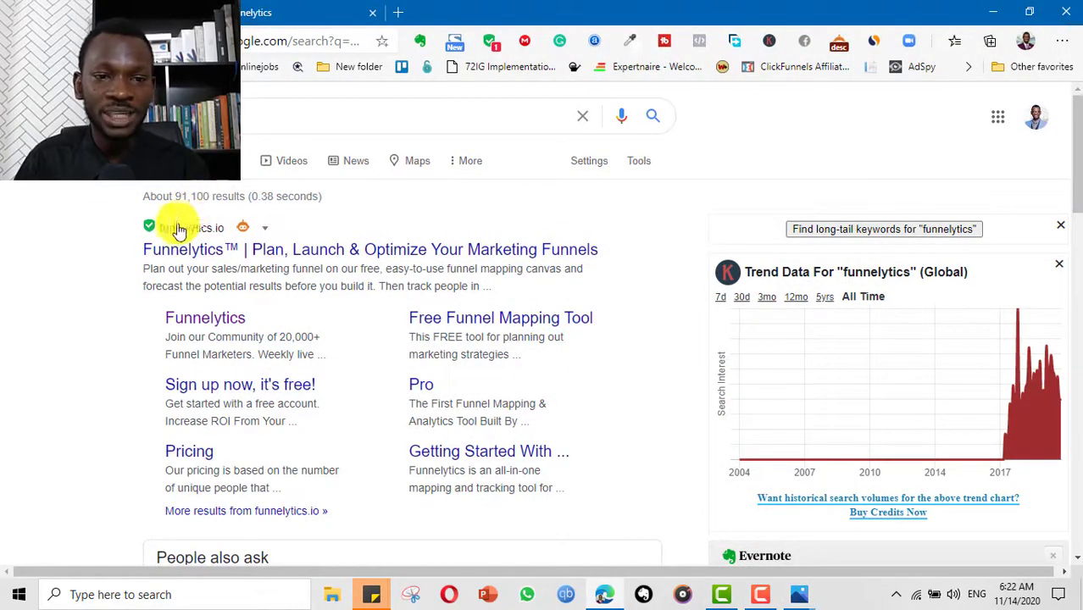
Browse the funnelytics.io homepage, then switch to the tab holding the Funnelytics app dashboard.
{"action": "left_click", "coordinate": [219, 242]}
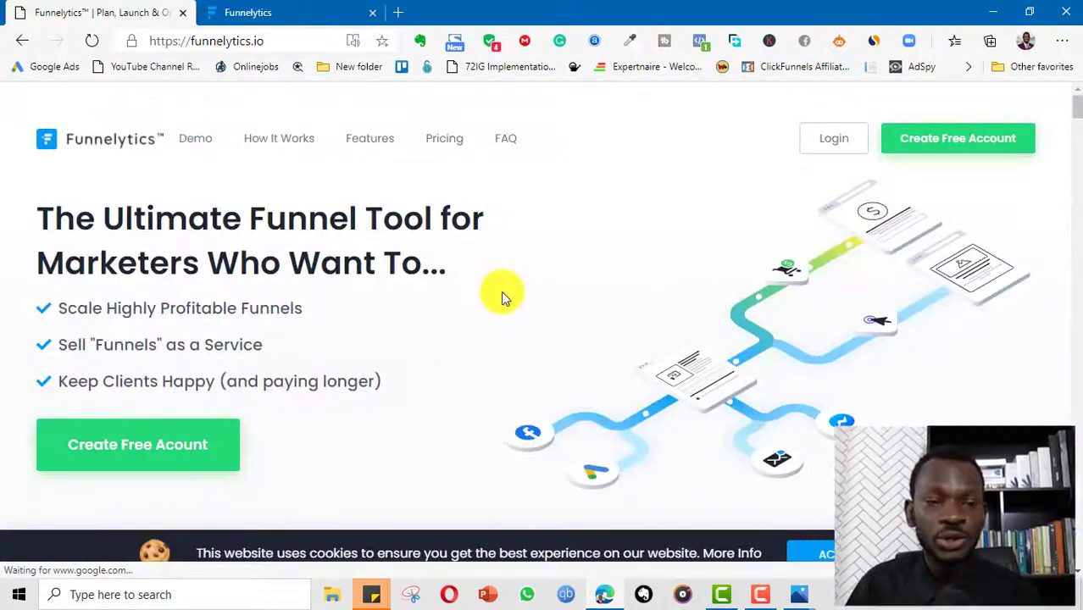
{"action": "scroll", "coordinate": [616, 383], "scroll_direction": "down", "scroll_amount": 1}
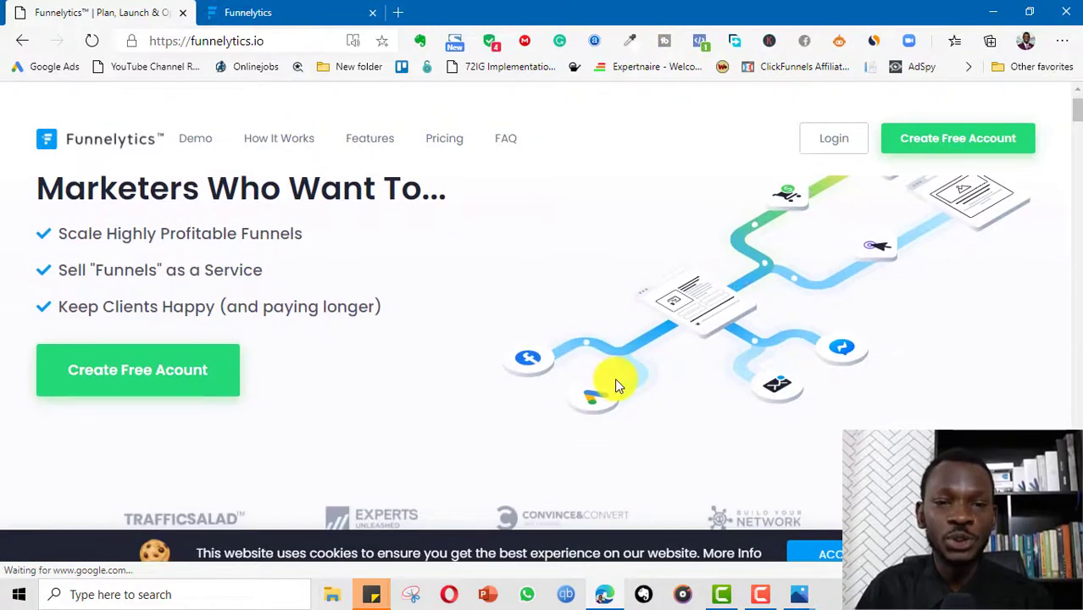
{"action": "scroll", "coordinate": [616, 384], "scroll_direction": "up", "scroll_amount": 1}
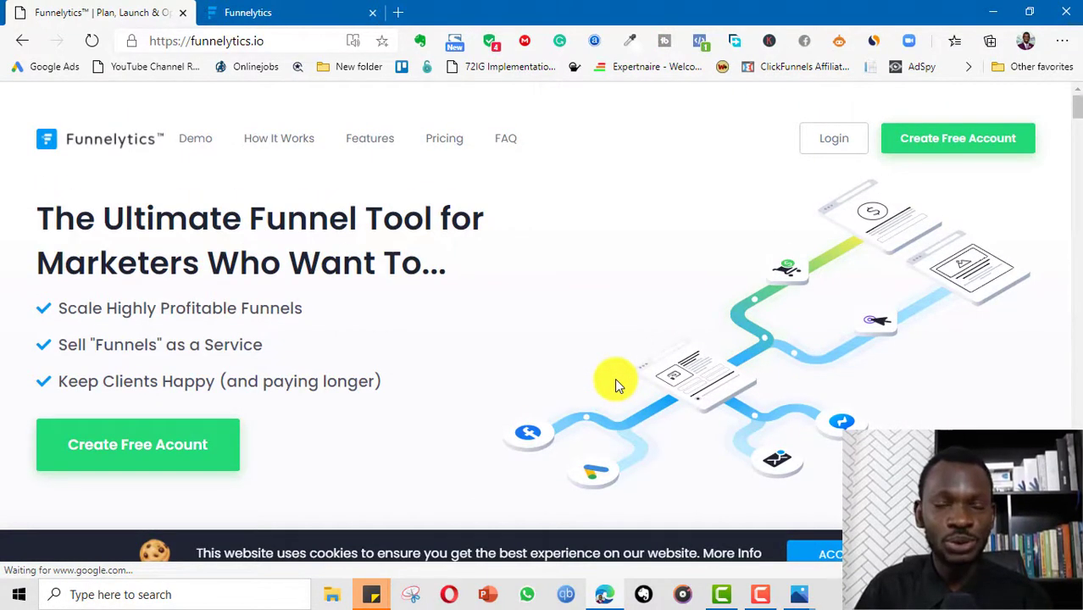
{"action": "scroll", "coordinate": [597, 371], "scroll_direction": "down", "scroll_amount": 2}
{"action": "scroll", "coordinate": [597, 375], "scroll_direction": "up", "scroll_amount": 2}
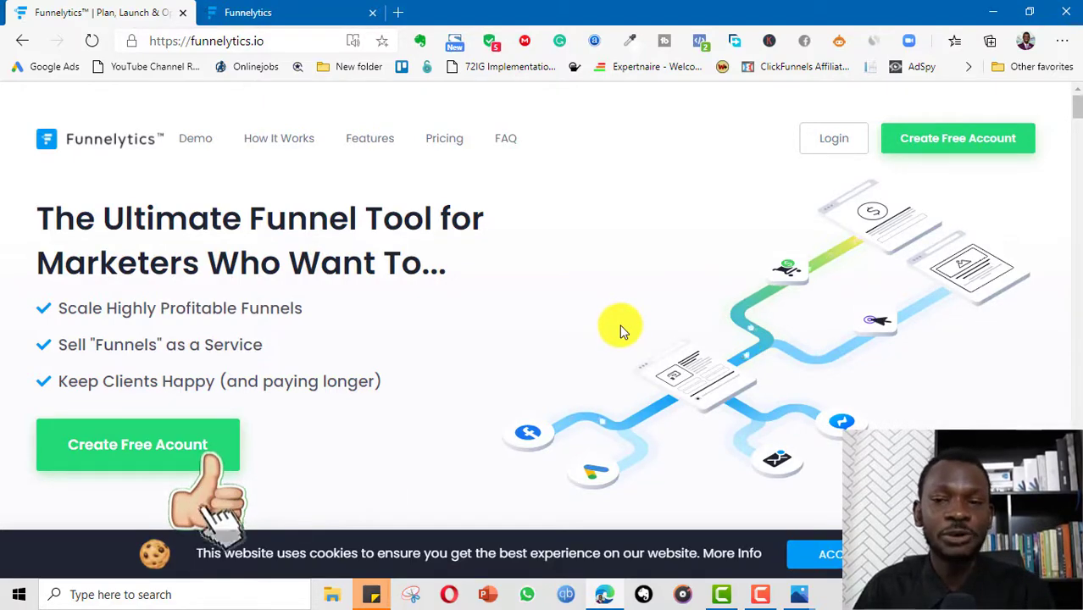
{"action": "scroll", "coordinate": [620, 324], "scroll_direction": "down", "scroll_amount": 4}
{"action": "scroll", "coordinate": [620, 331], "scroll_direction": "down", "scroll_amount": 12}
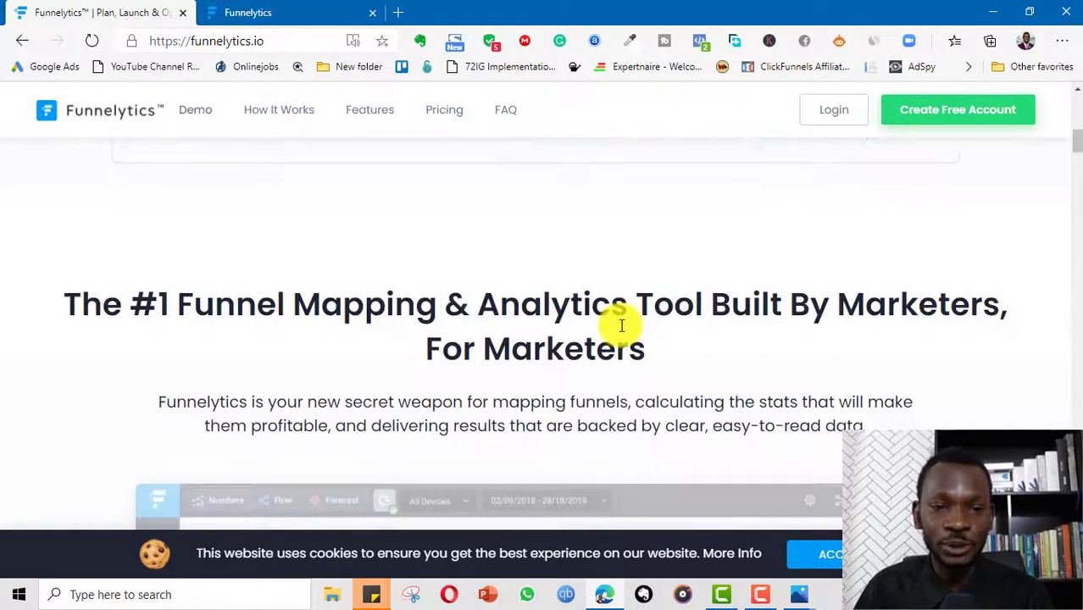
{"action": "scroll", "coordinate": [620, 330], "scroll_direction": "up", "scroll_amount": 4}
{"action": "scroll", "coordinate": [619, 331], "scroll_direction": "down", "scroll_amount": 15}
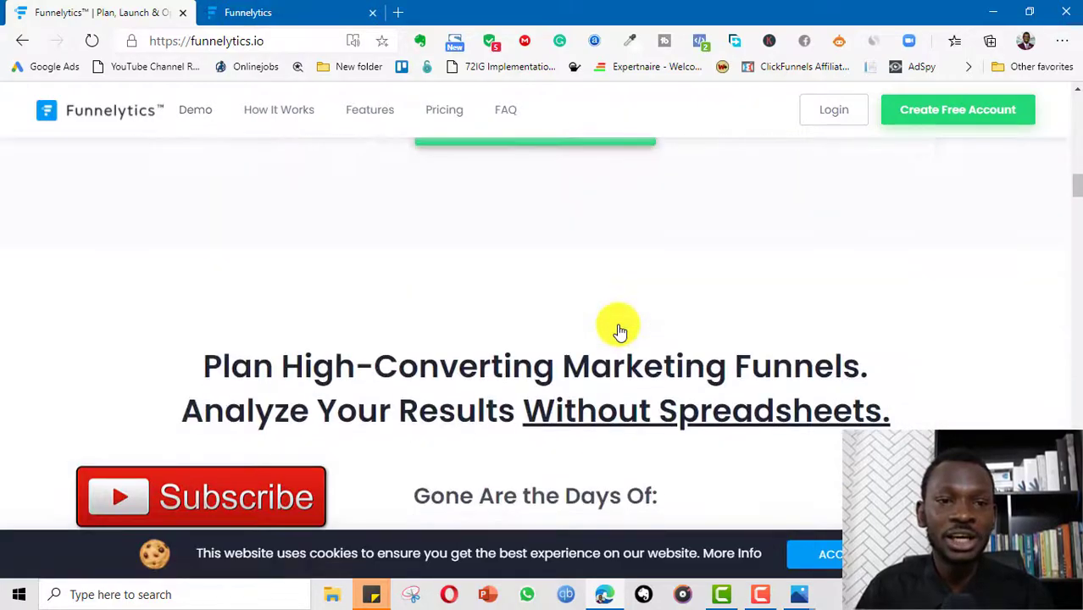
{"action": "scroll", "coordinate": [618, 327], "scroll_direction": "up", "scroll_amount": 15}
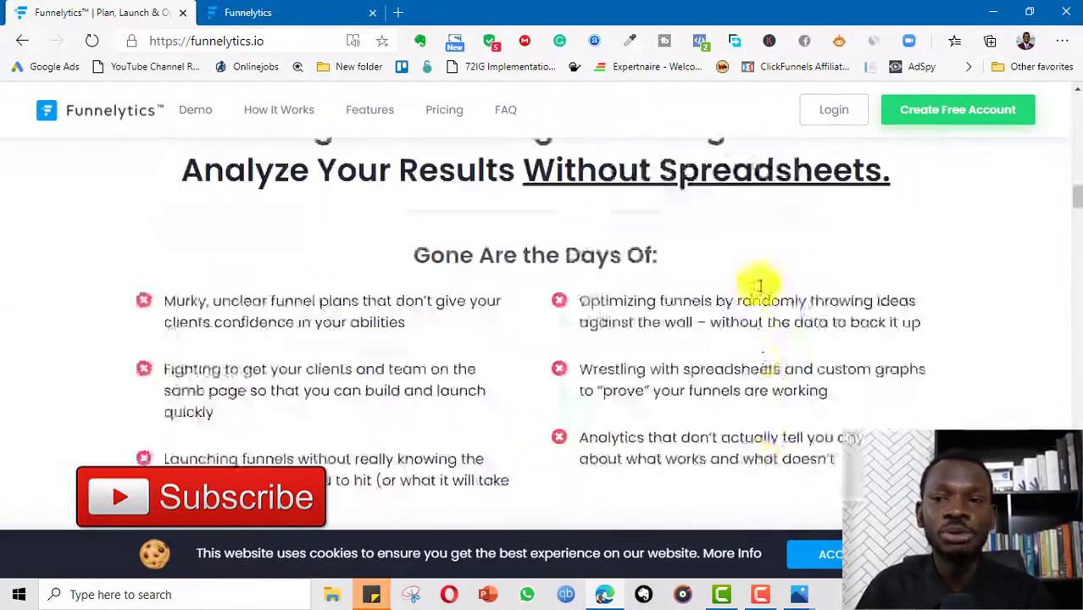
{"action": "scroll", "coordinate": [742, 248], "scroll_direction": "down", "scroll_amount": 8}
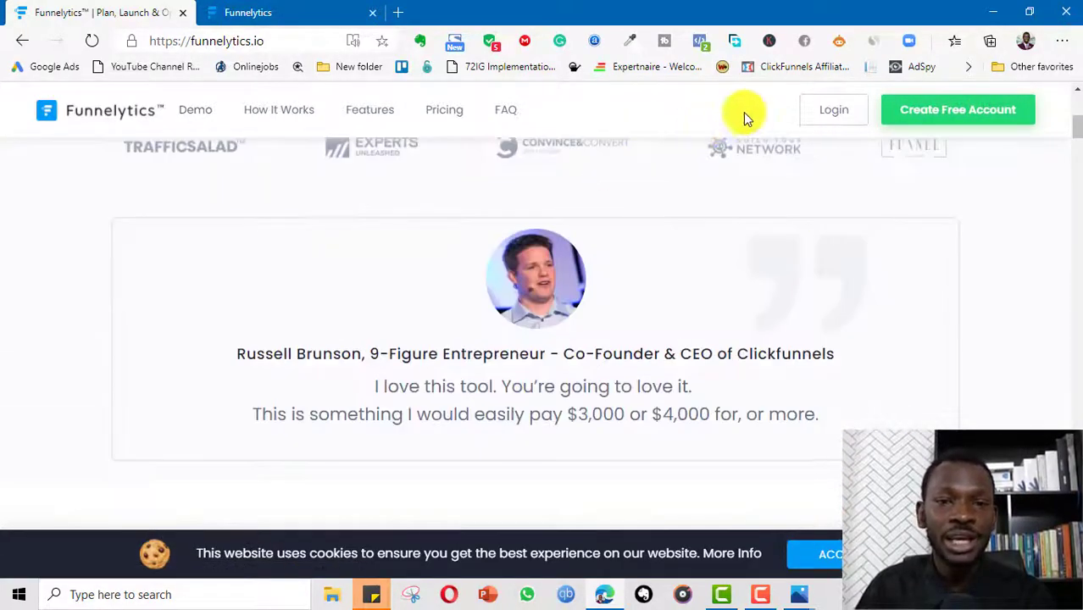
{"action": "scroll", "coordinate": [222, 109], "scroll_direction": "up", "scroll_amount": 3}
{"action": "left_click", "coordinate": [258, 12]}
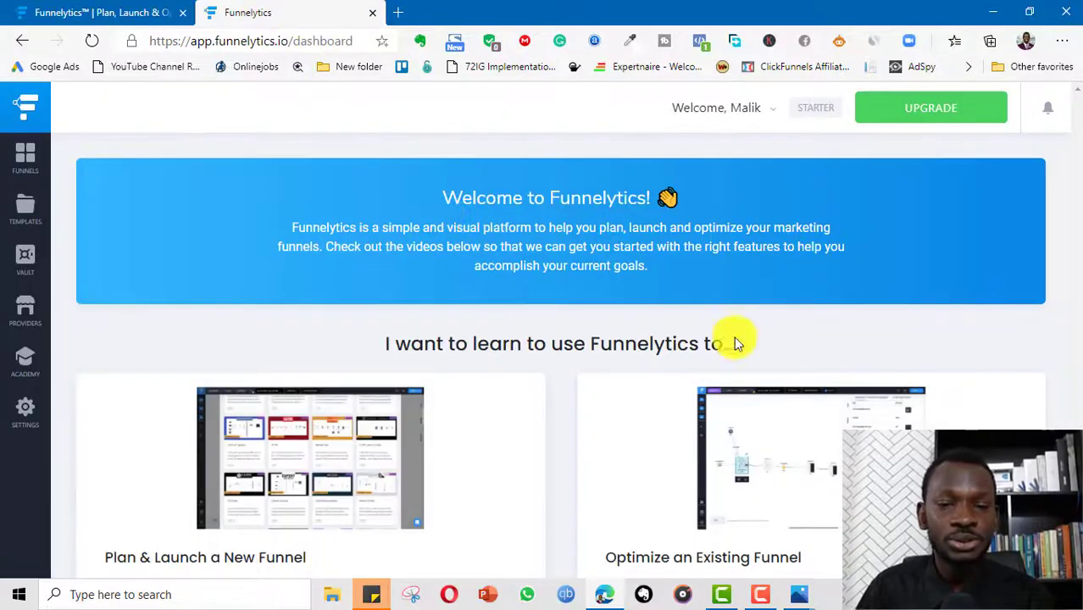
Scroll through the Funnelytics dashboard and return to the top of the home page.
{"action": "scroll", "coordinate": [733, 339], "scroll_direction": "down", "scroll_amount": 3}
{"action": "scroll", "coordinate": [364, 254], "scroll_direction": "up", "scroll_amount": 1}
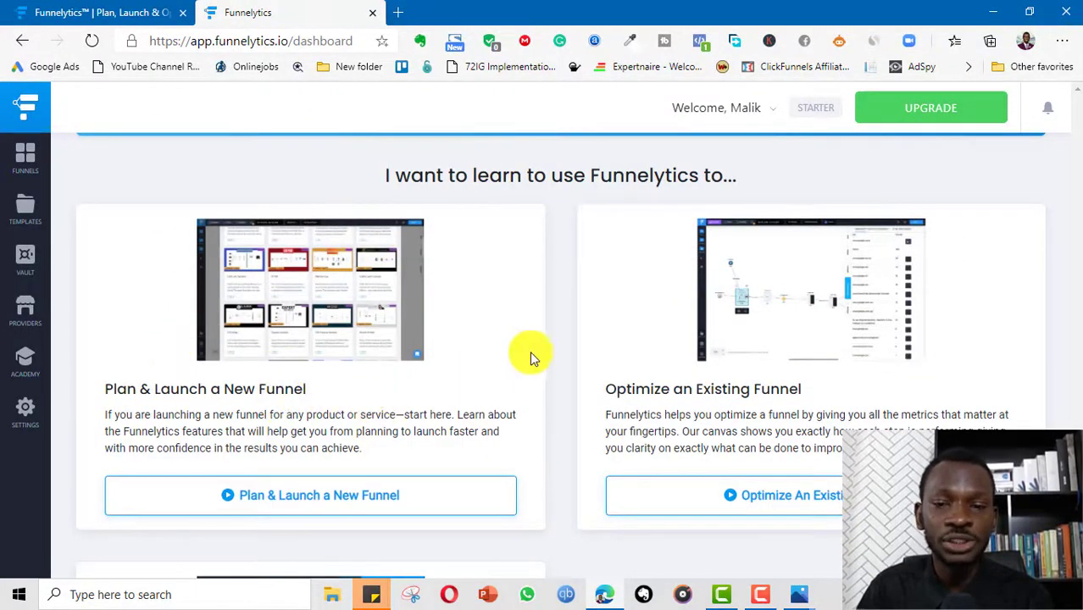
{"action": "scroll", "coordinate": [878, 331], "scroll_direction": "down", "scroll_amount": 4}
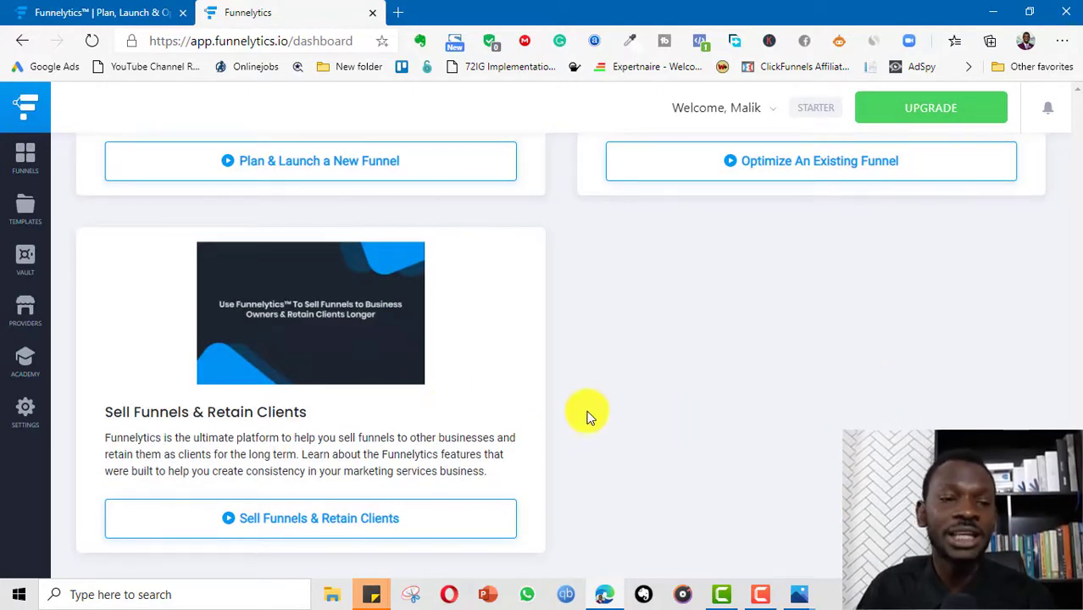
{"action": "scroll", "coordinate": [288, 426], "scroll_direction": "up", "scroll_amount": 5}
{"action": "scroll", "coordinate": [475, 441], "scroll_direction": "up", "scroll_amount": 1}
{"action": "scroll", "coordinate": [512, 448], "scroll_direction": "down", "scroll_amount": 5}
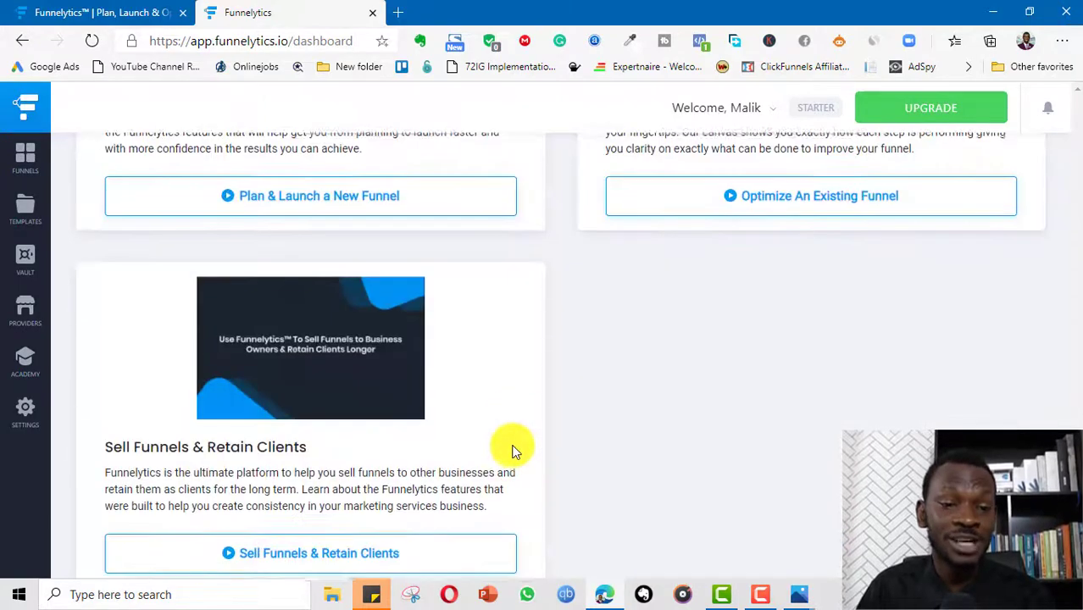
{"action": "scroll", "coordinate": [75, 220], "scroll_direction": "up", "scroll_amount": 2}
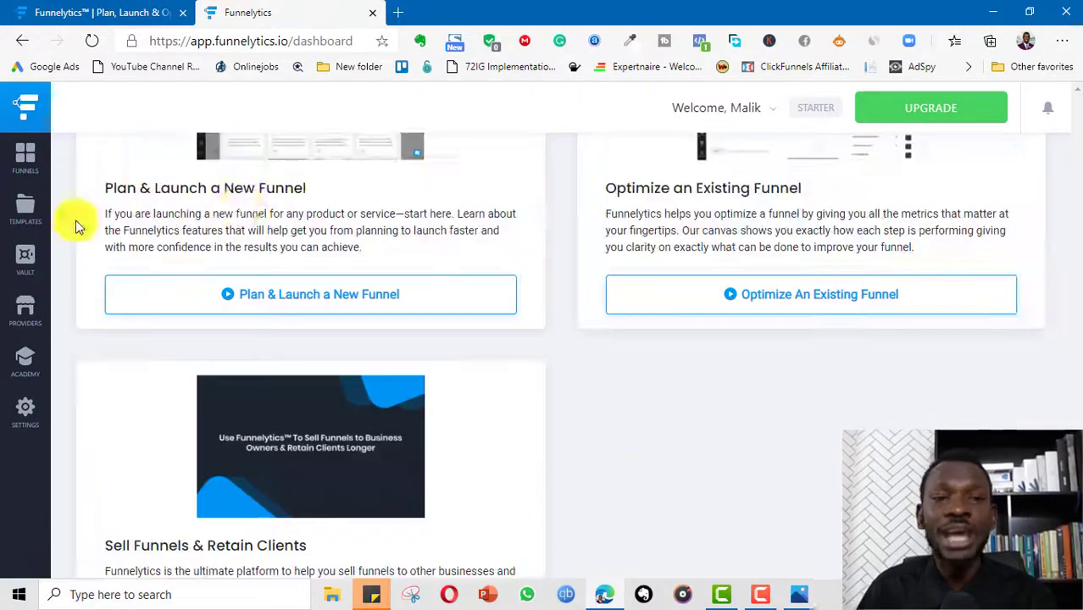
{"action": "left_click", "coordinate": [113, 21]}
{"action": "left_click", "coordinate": [266, 17]}
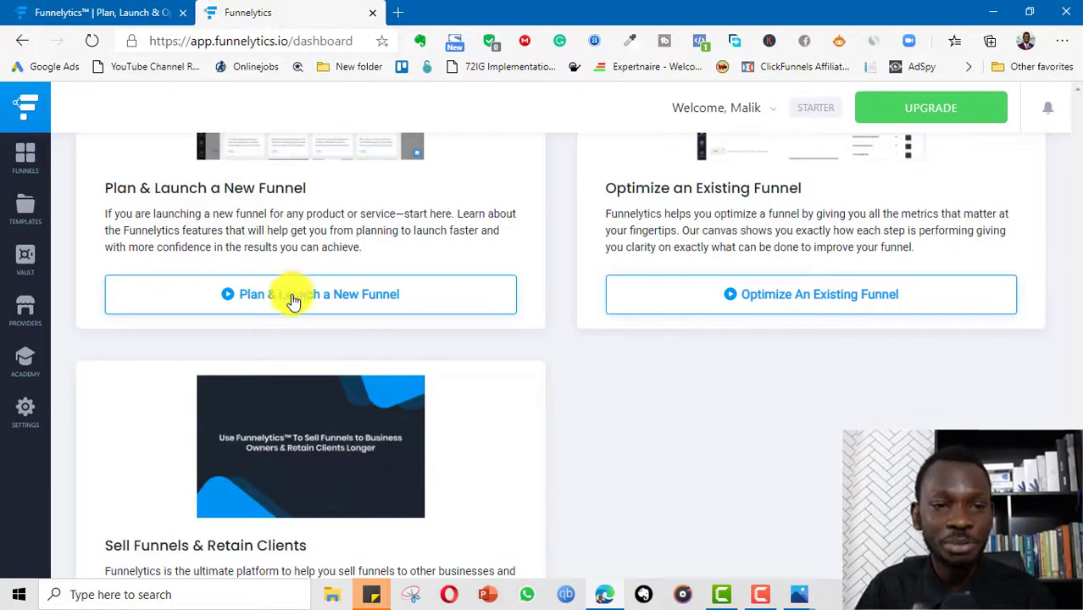
{"action": "left_click", "coordinate": [46, 165]}
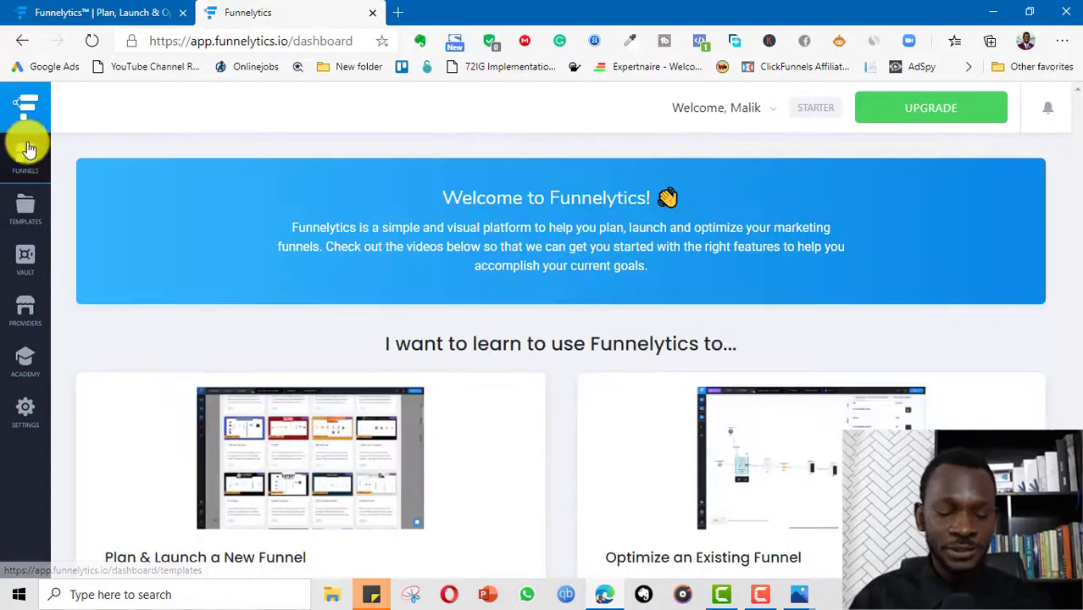
Browse the Vault's funnel templates and bring up the workspace list.
{"action": "left_click", "coordinate": [28, 263]}
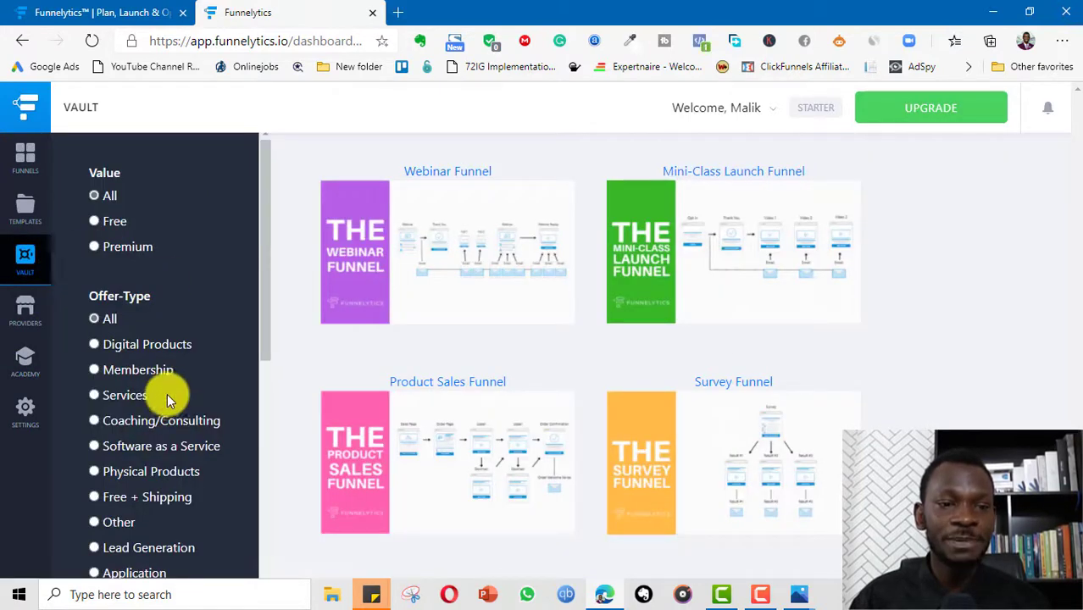
{"action": "scroll", "coordinate": [166, 395], "scroll_direction": "down", "scroll_amount": 3}
{"action": "scroll", "coordinate": [169, 416], "scroll_direction": "down", "scroll_amount": 4}
{"action": "scroll", "coordinate": [178, 424], "scroll_direction": "up", "scroll_amount": 6}
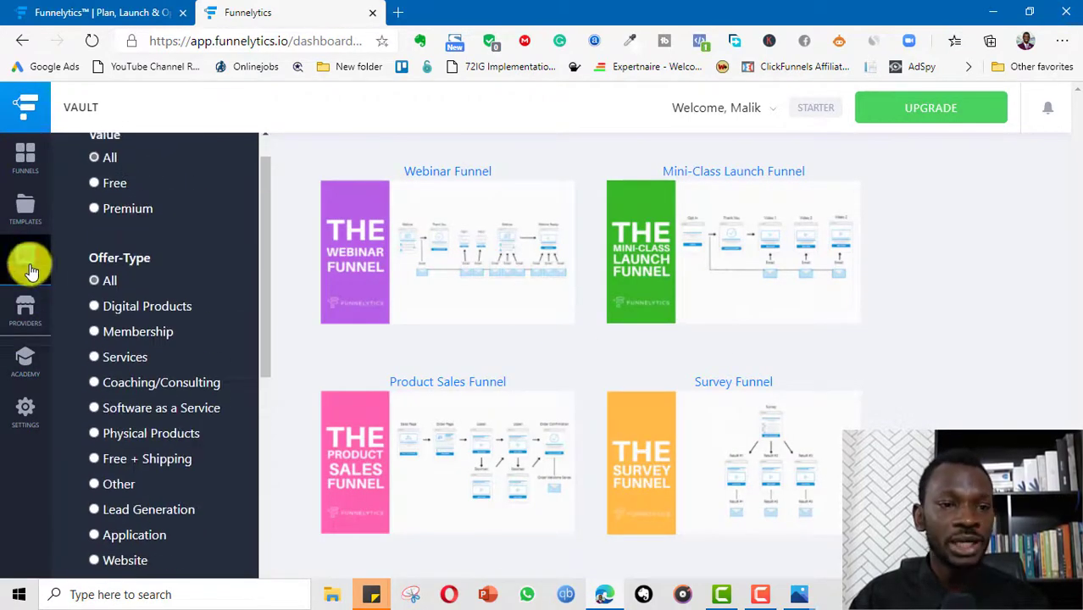
{"action": "mouse_move", "coordinate": [30, 170]}
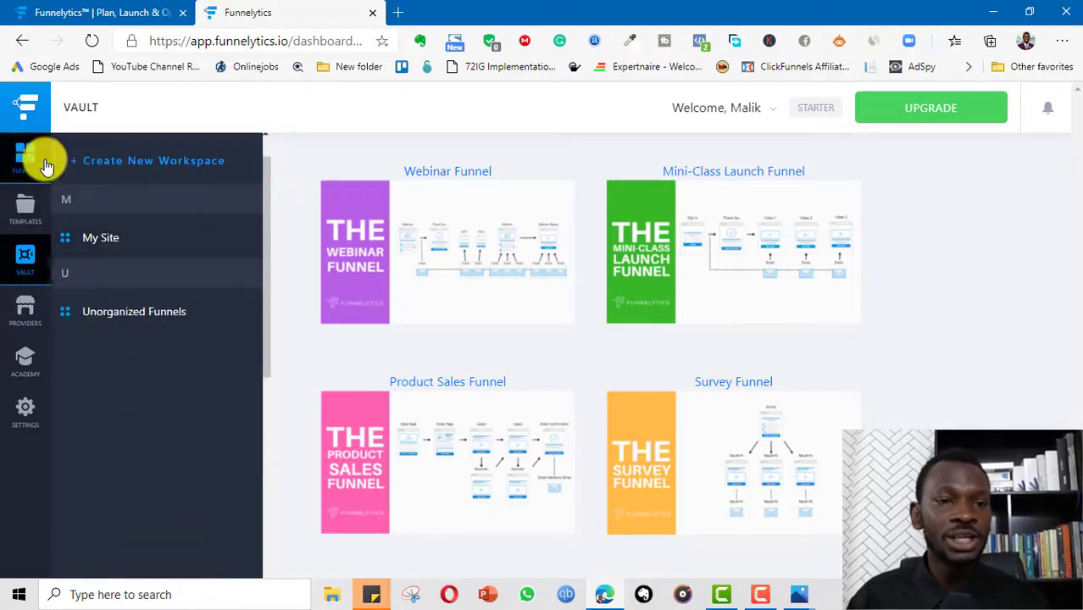
Create a new funnel named 'Test' in the My Site workspace.
{"action": "left_click", "coordinate": [117, 316]}
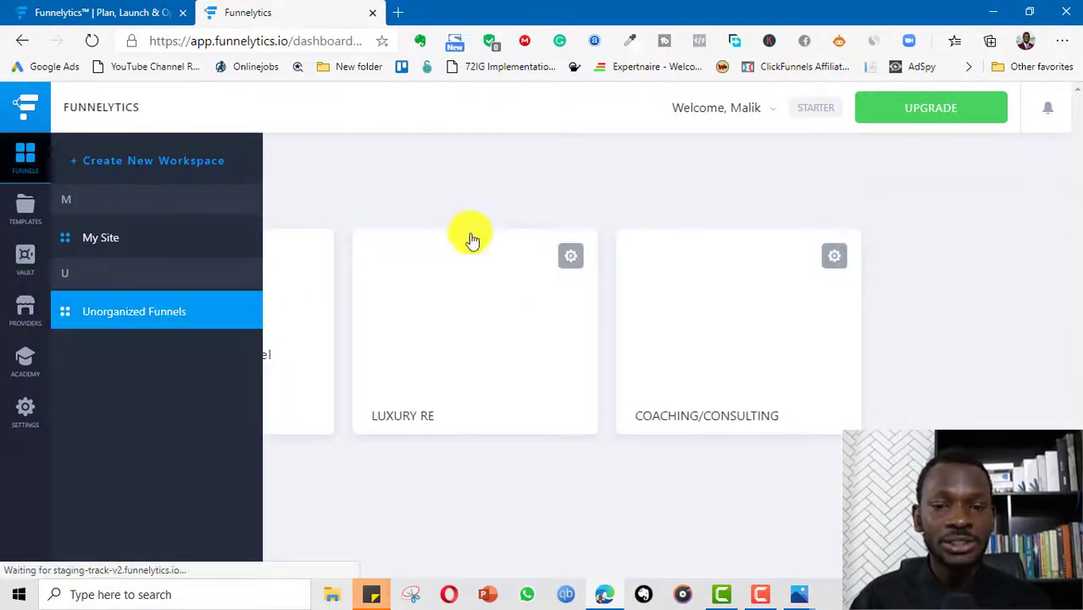
{"action": "left_click", "coordinate": [97, 239]}
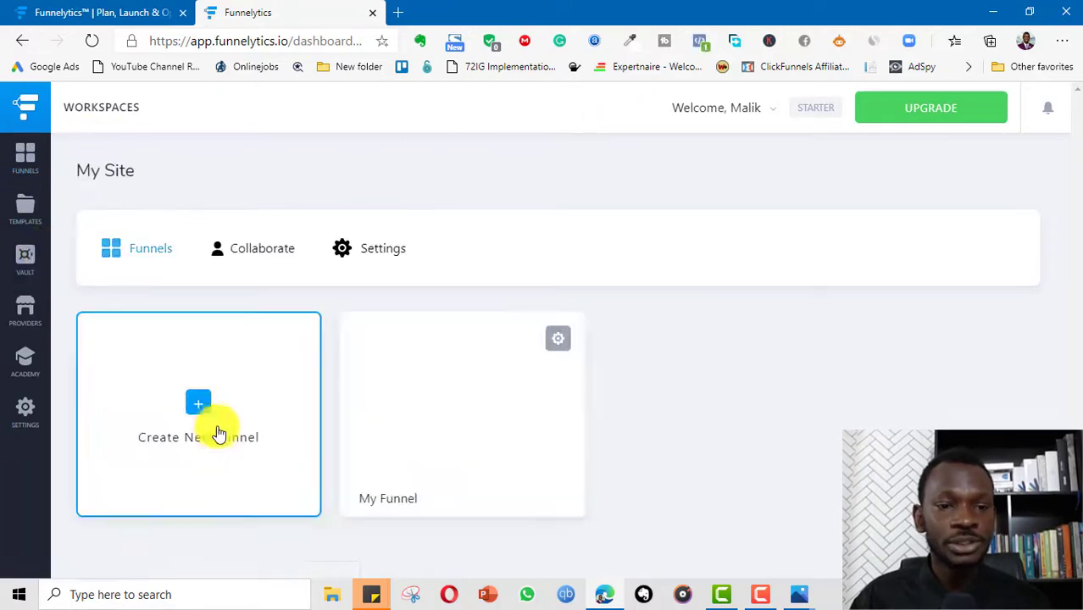
{"action": "left_click", "coordinate": [222, 431]}
{"action": "left_click", "coordinate": [516, 352]}
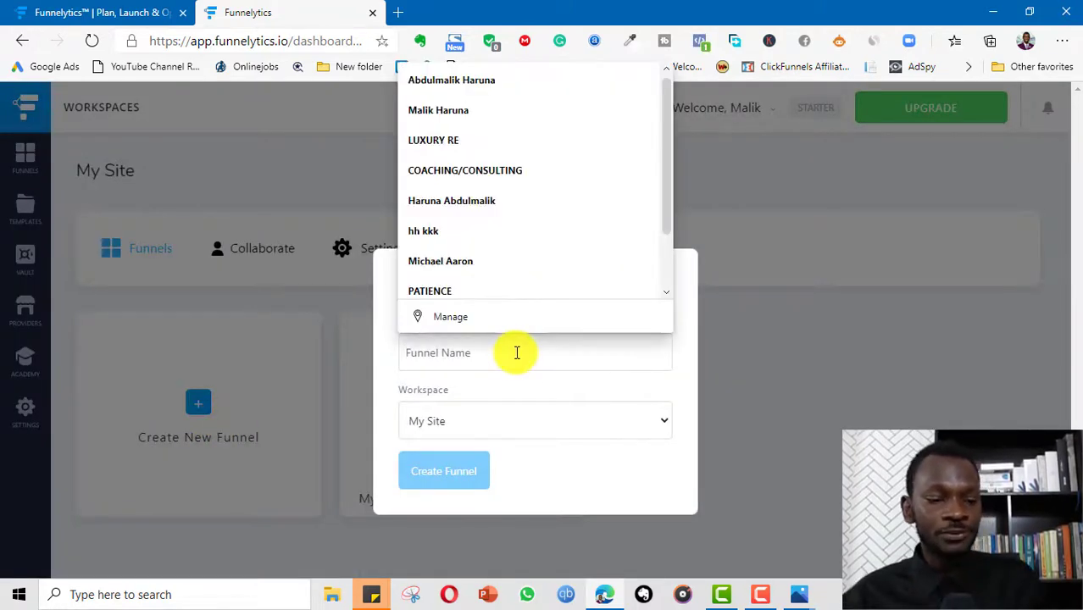
{"action": "type", "text": "Test"}
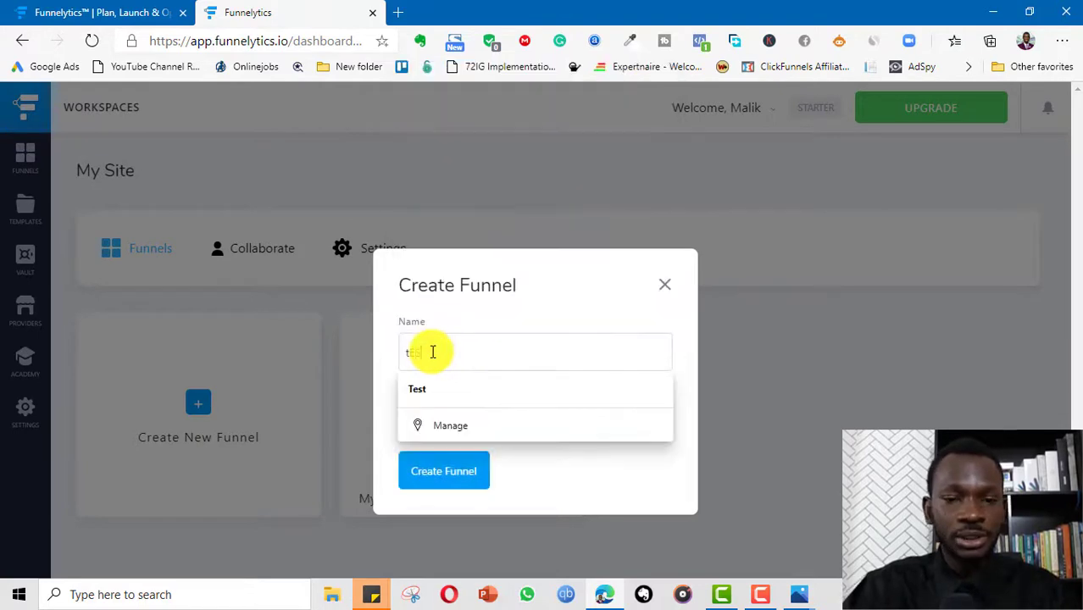
{"action": "left_click", "coordinate": [420, 386]}
{"action": "left_click", "coordinate": [457, 471]}
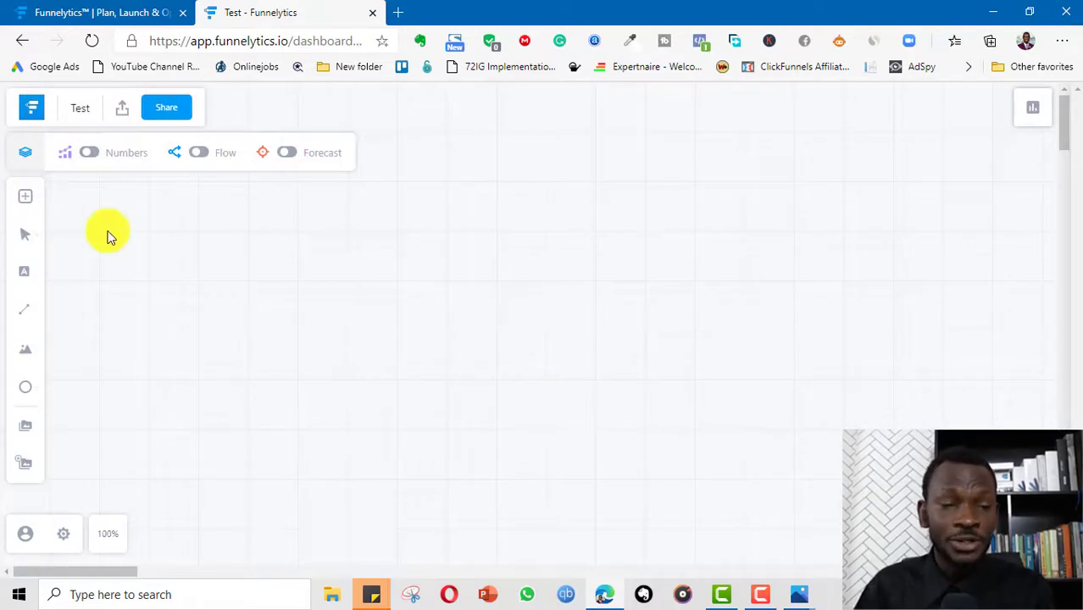
Open the icon library and browse the Actions and Traffic icons.
{"action": "left_click", "coordinate": [25, 202]}
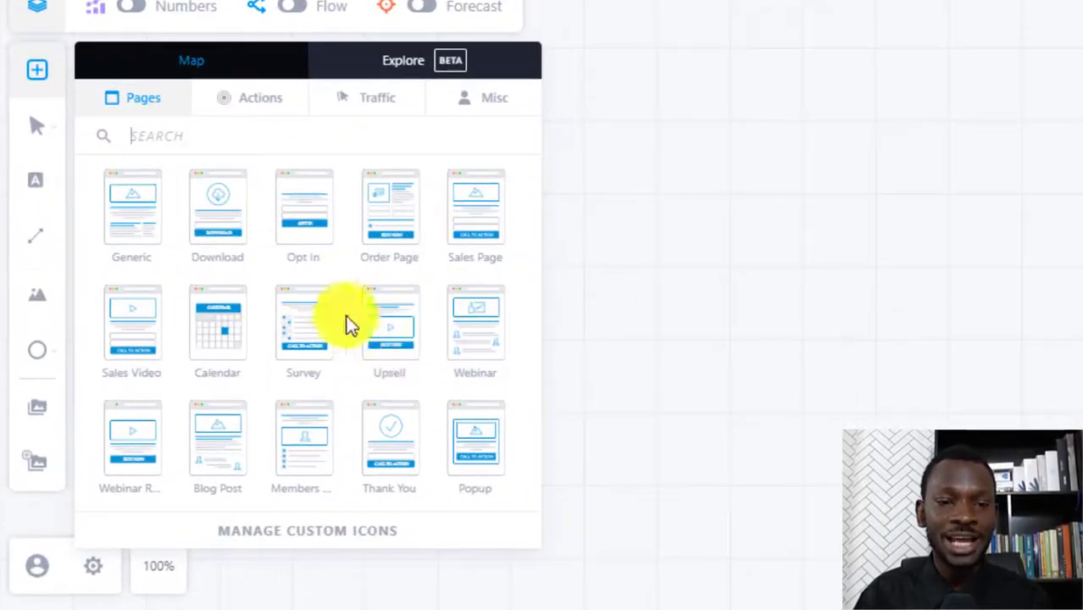
{"action": "left_click", "coordinate": [260, 98]}
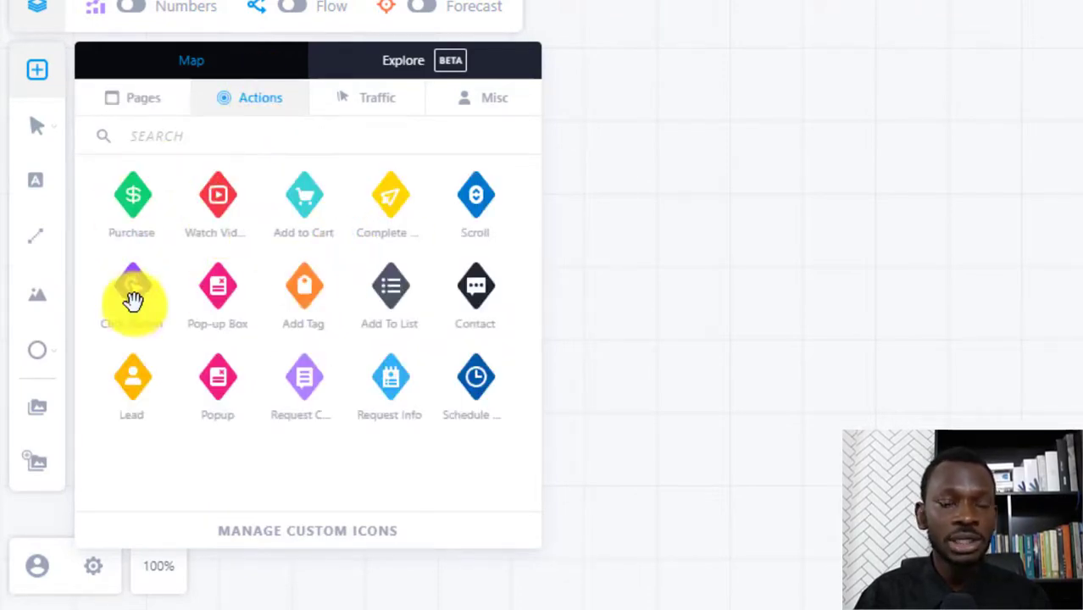
{"action": "left_click", "coordinate": [381, 101]}
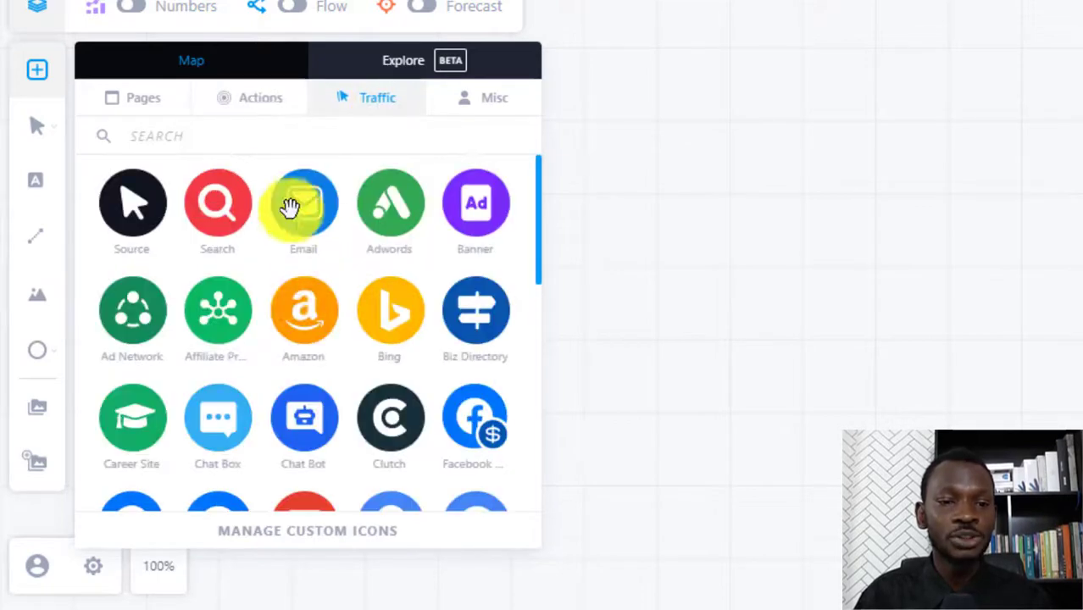
{"action": "scroll", "coordinate": [289, 206], "scroll_direction": "down", "scroll_amount": 4}
{"action": "scroll", "coordinate": [448, 293], "scroll_direction": "down", "scroll_amount": 3}
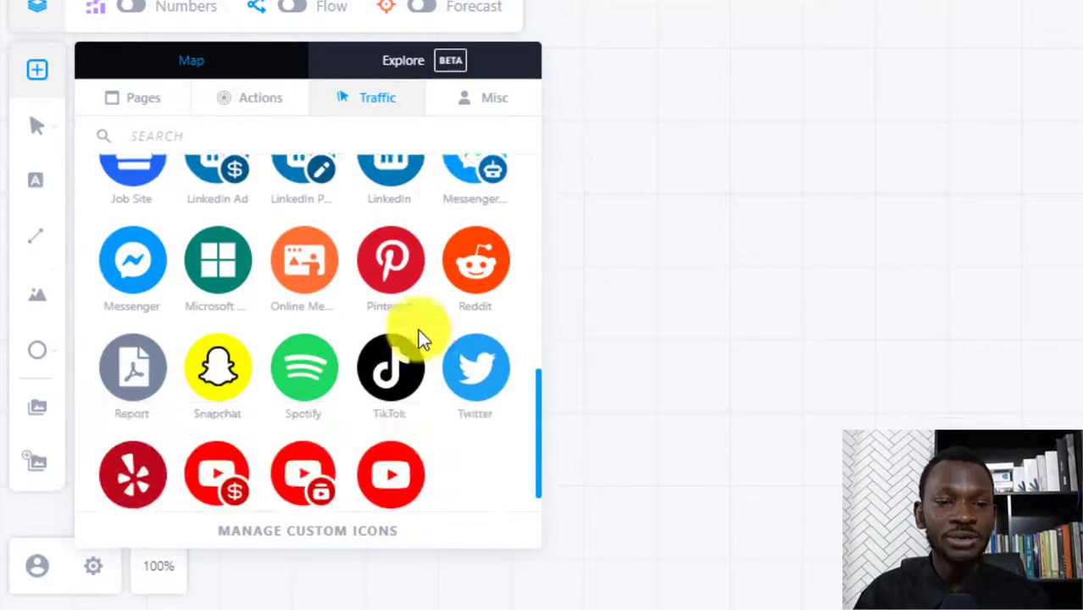
{"action": "scroll", "coordinate": [430, 334], "scroll_direction": "up", "scroll_amount": 6}
Browse the Misc icons down to the uploaded WhatsApp icon at the bottom.
{"action": "left_click", "coordinate": [489, 103]}
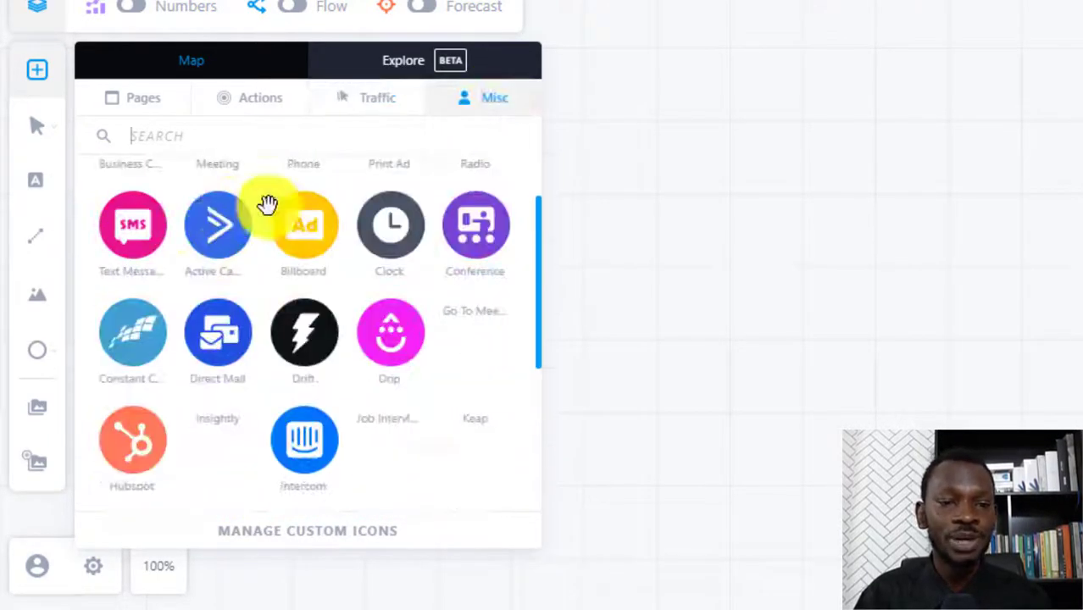
{"action": "scroll", "coordinate": [502, 351], "scroll_direction": "down", "scroll_amount": 5}
{"action": "scroll", "coordinate": [283, 271], "scroll_direction": "up", "scroll_amount": 5}
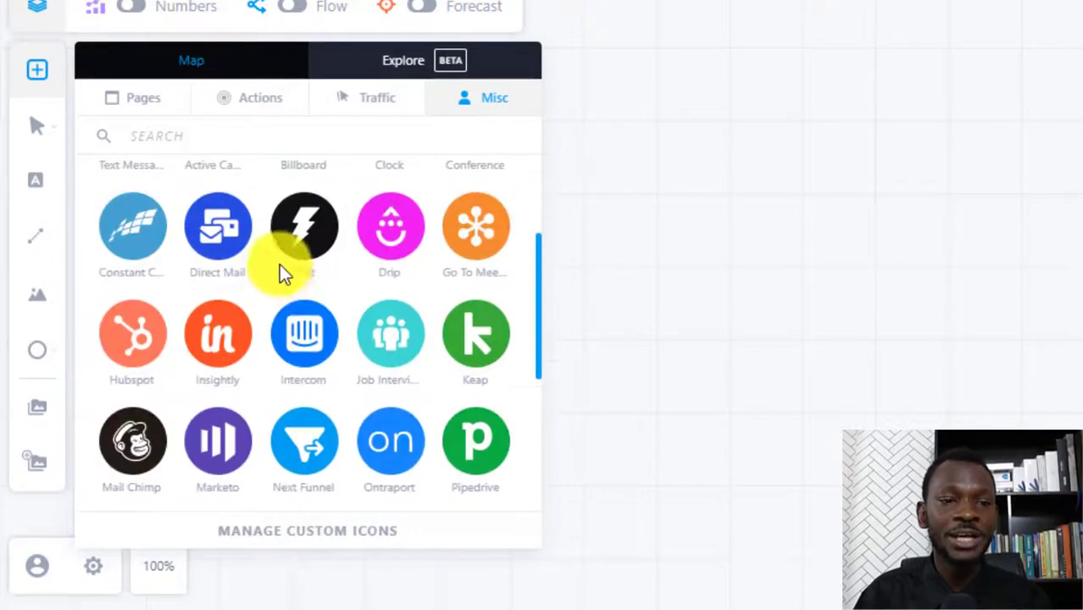
{"action": "scroll", "coordinate": [368, 310], "scroll_direction": "down", "scroll_amount": 2}
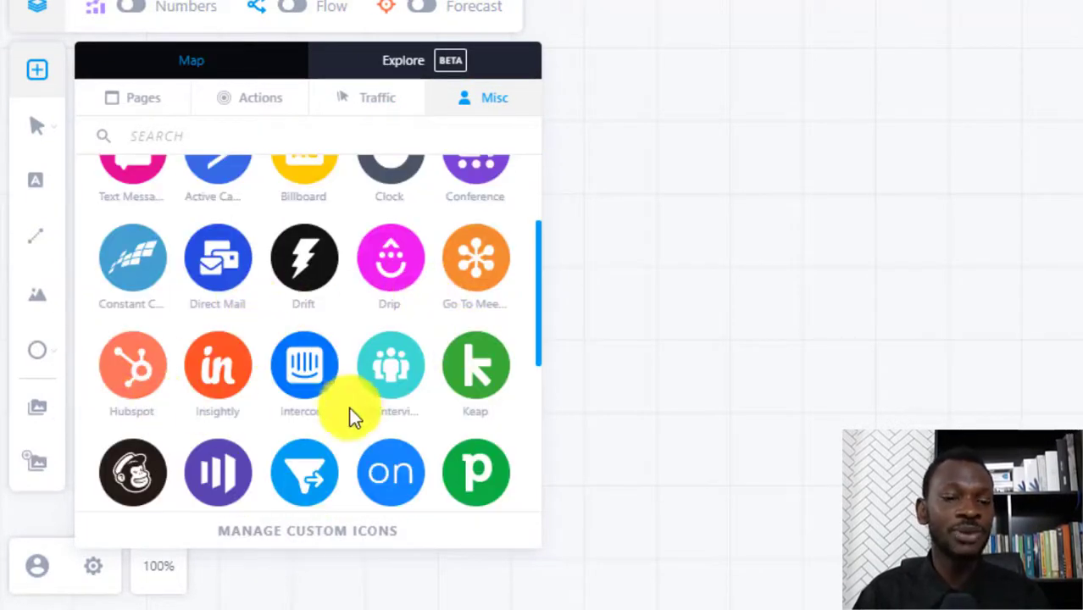
{"action": "scroll", "coordinate": [356, 412], "scroll_direction": "down", "scroll_amount": 4}
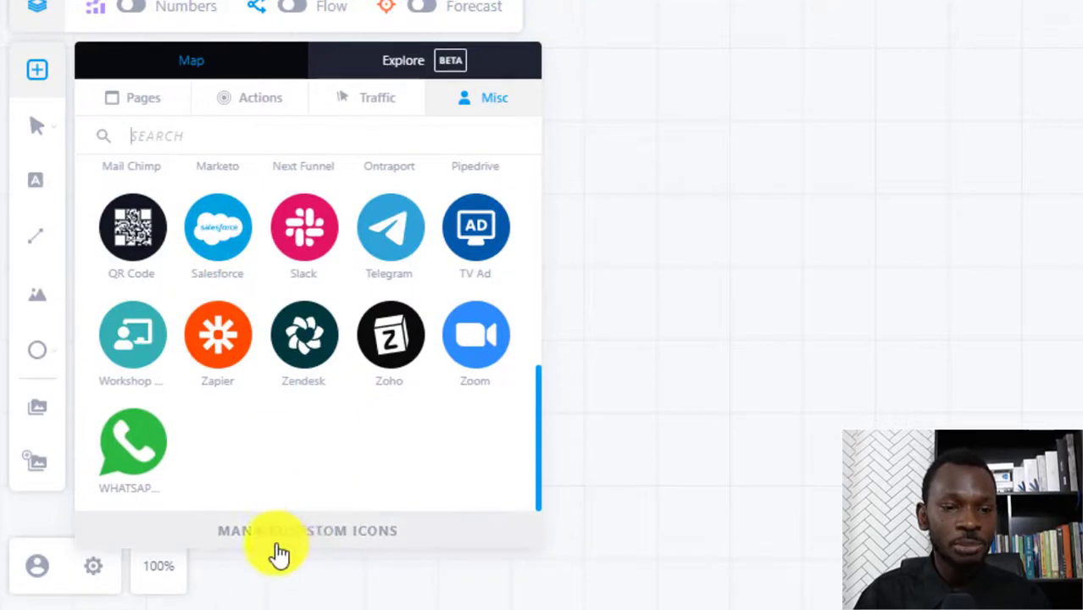
Check that the custom icon WHATSAPPe.png is saved under Misc, then close My Custom Icons.
{"action": "left_click", "coordinate": [356, 112]}
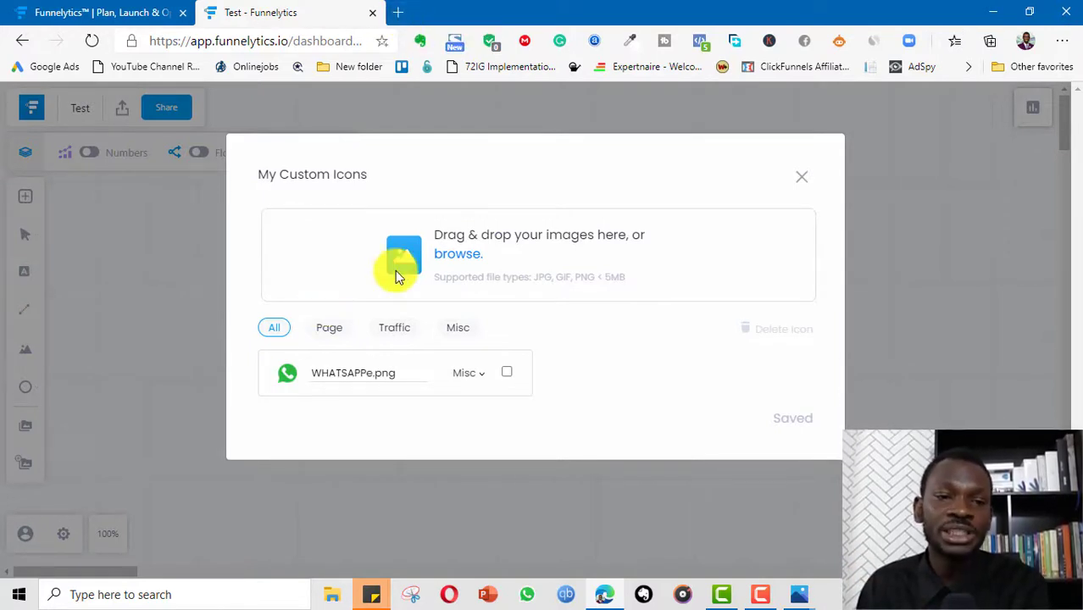
{"action": "left_click", "coordinate": [803, 177]}
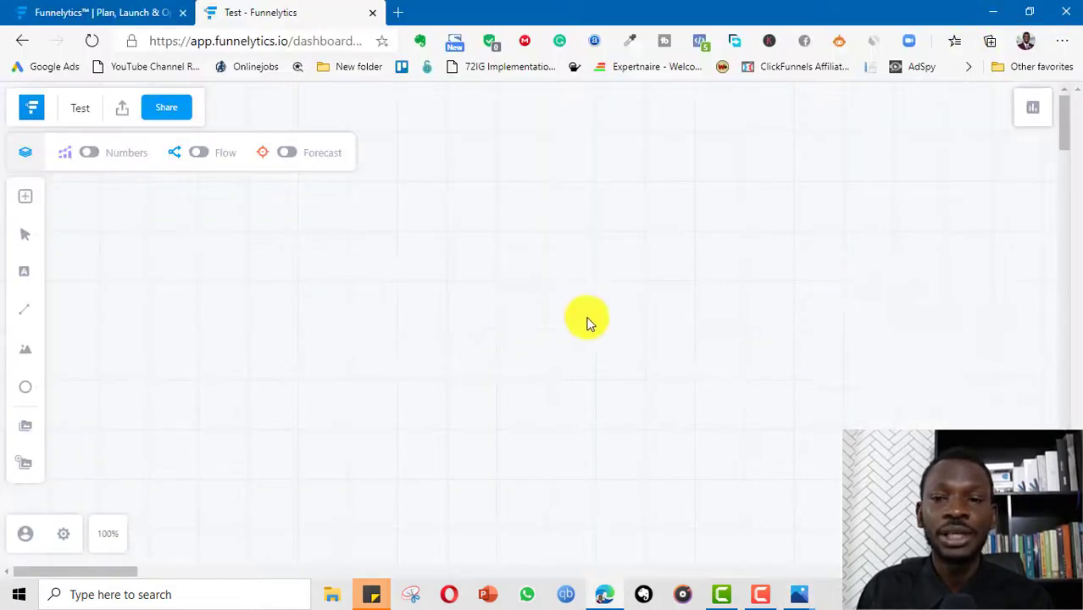
Hide the LUXURY RE (1).png example image and return to the Funnelytics map.
{"action": "left_click", "coordinate": [1033, 107]}
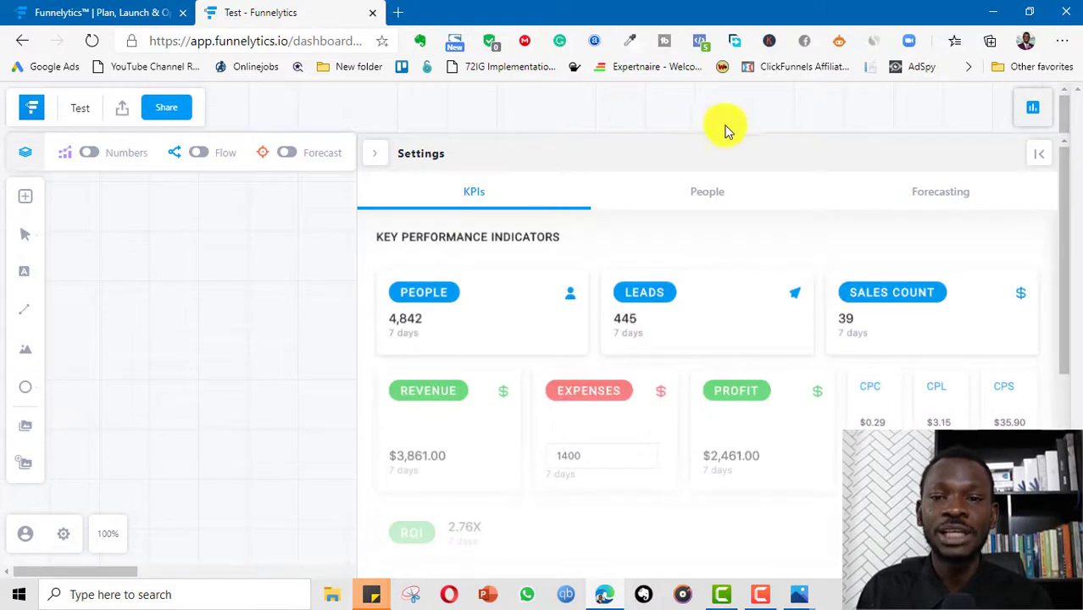
{"action": "left_click", "coordinate": [1034, 108]}
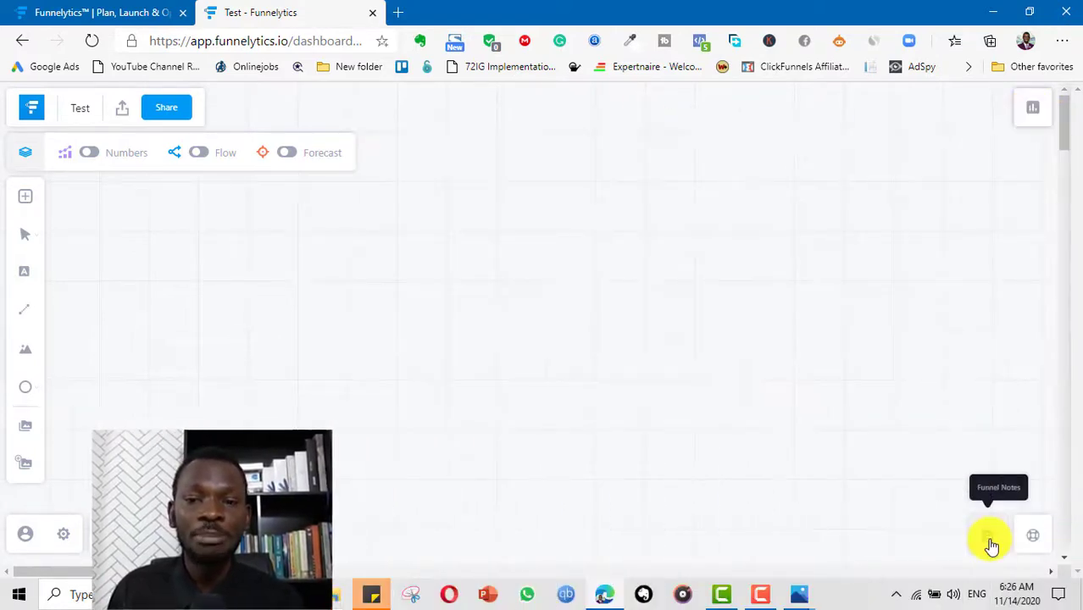
{"action": "left_click", "coordinate": [990, 541]}
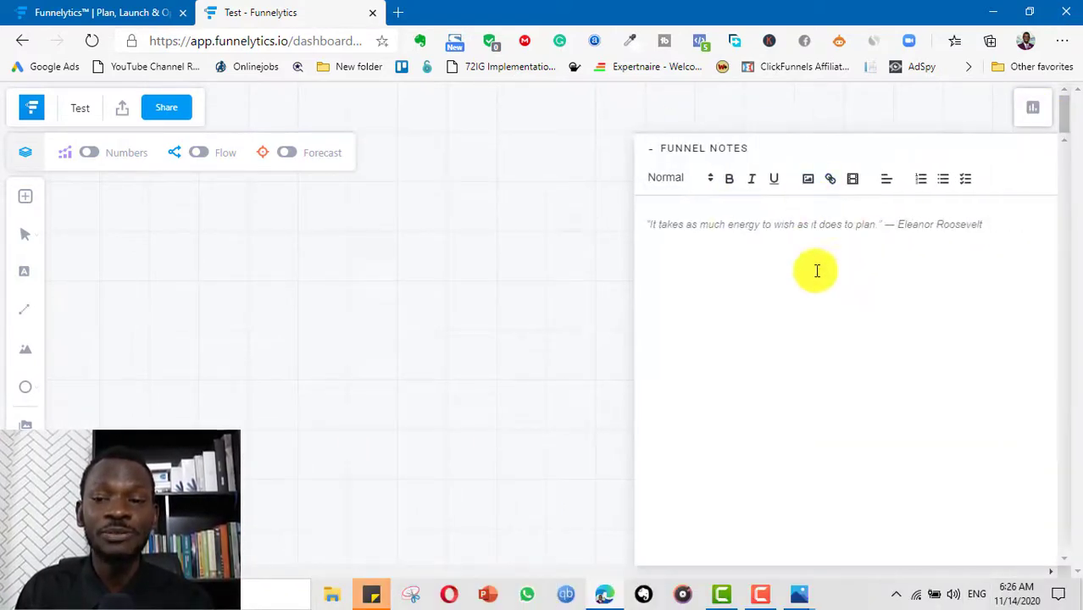
{"action": "left_click", "coordinate": [845, 111]}
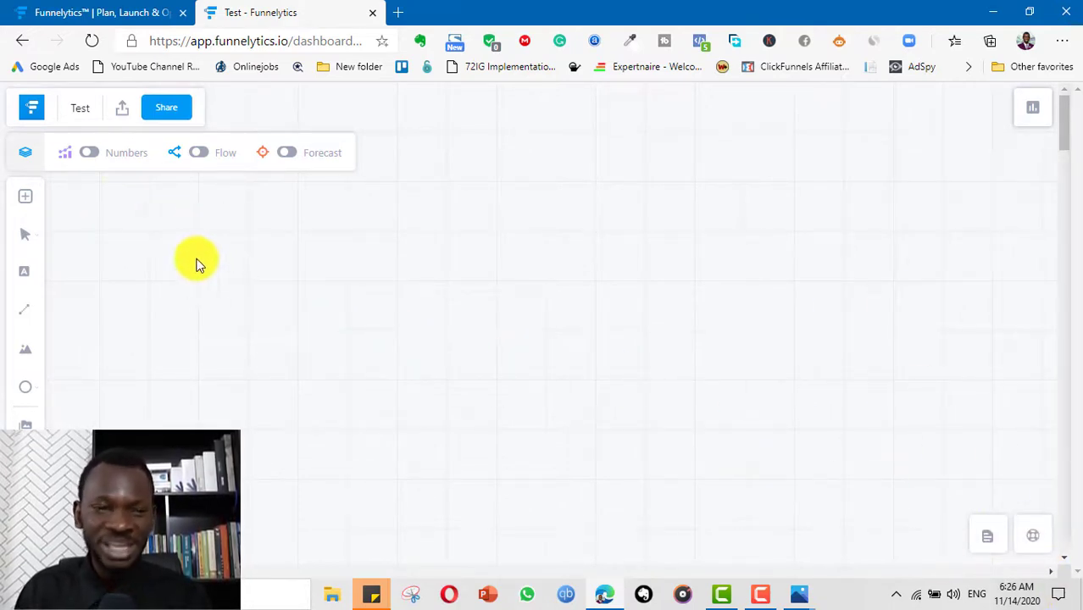
Place an Instagram Ad node from the Traffic icons onto the canvas.
{"action": "left_click", "coordinate": [27, 202]}
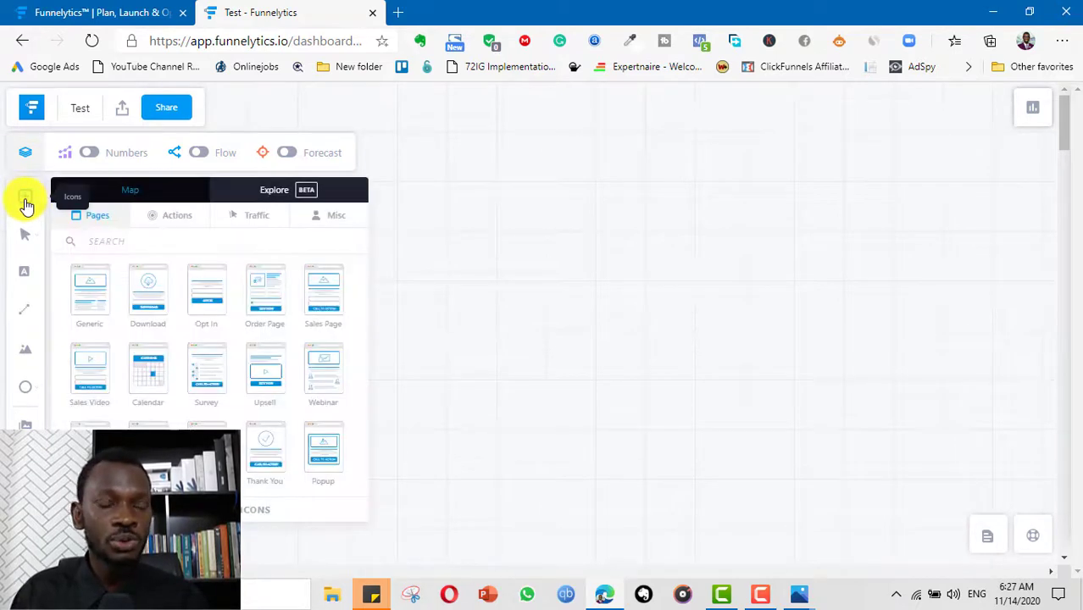
{"action": "left_click", "coordinate": [254, 218]}
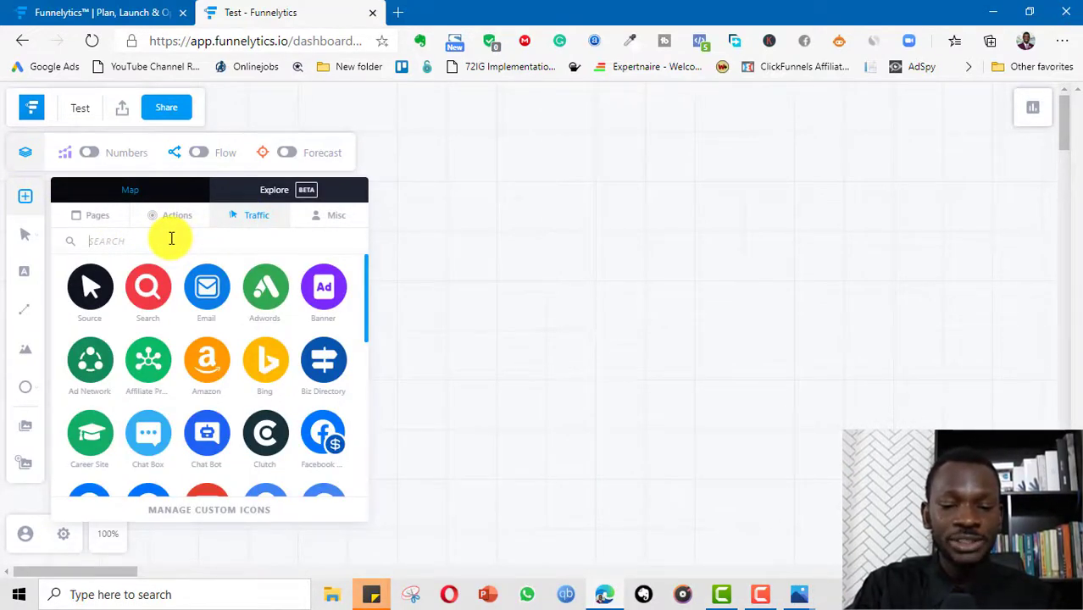
{"action": "type", "text": "ins"}
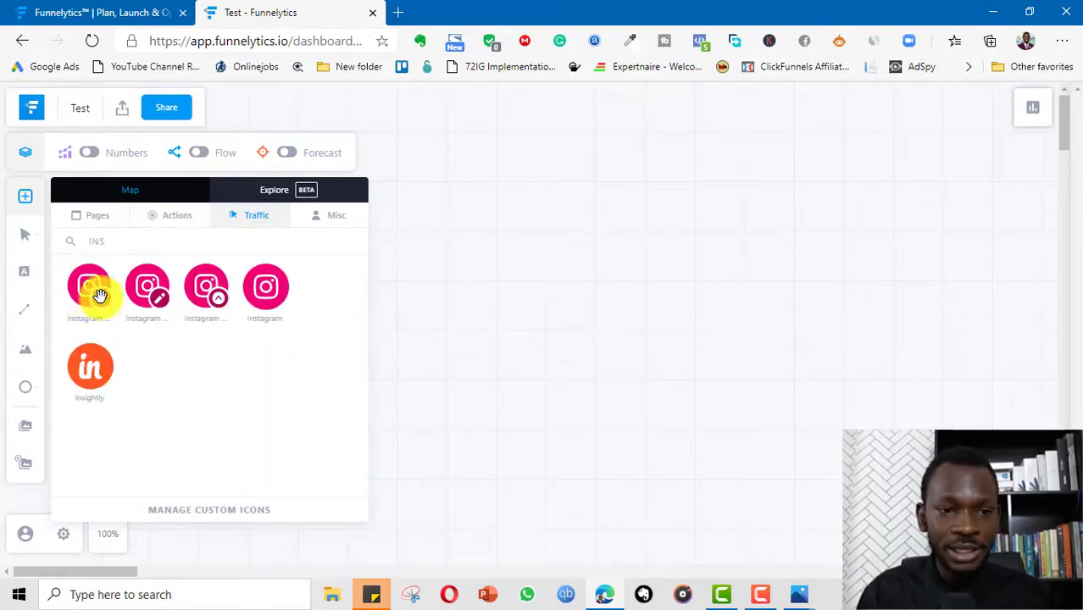
{"action": "left_click_drag", "start_coordinate": [99, 295], "coordinate": [401, 290]}
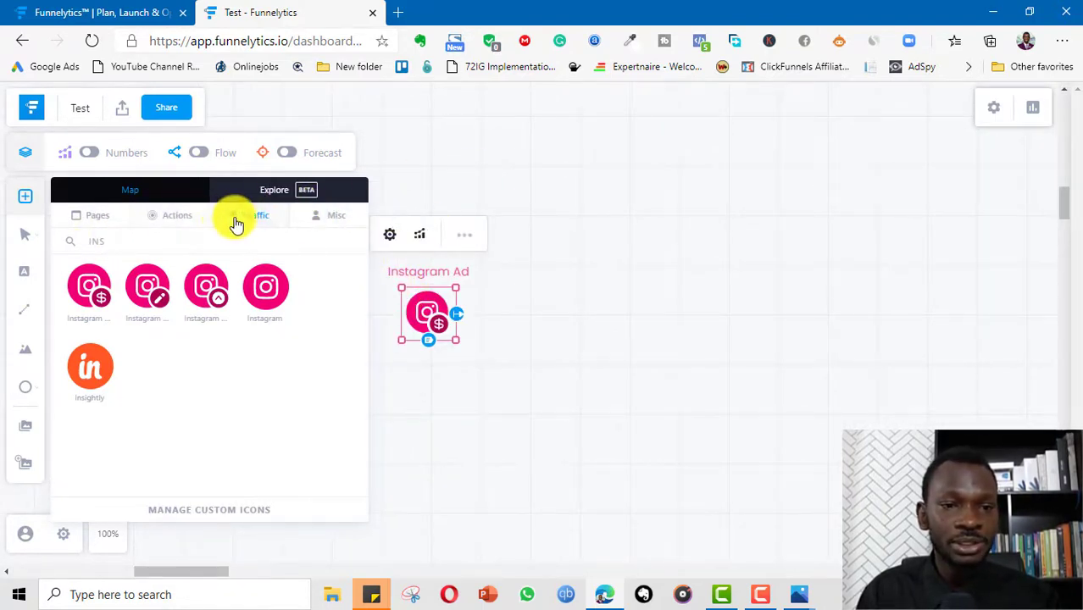
Add the WhatsApp icon from Misc to the right of Instagram Ad.
{"action": "left_click", "coordinate": [107, 220]}
{"action": "left_click", "coordinate": [324, 222]}
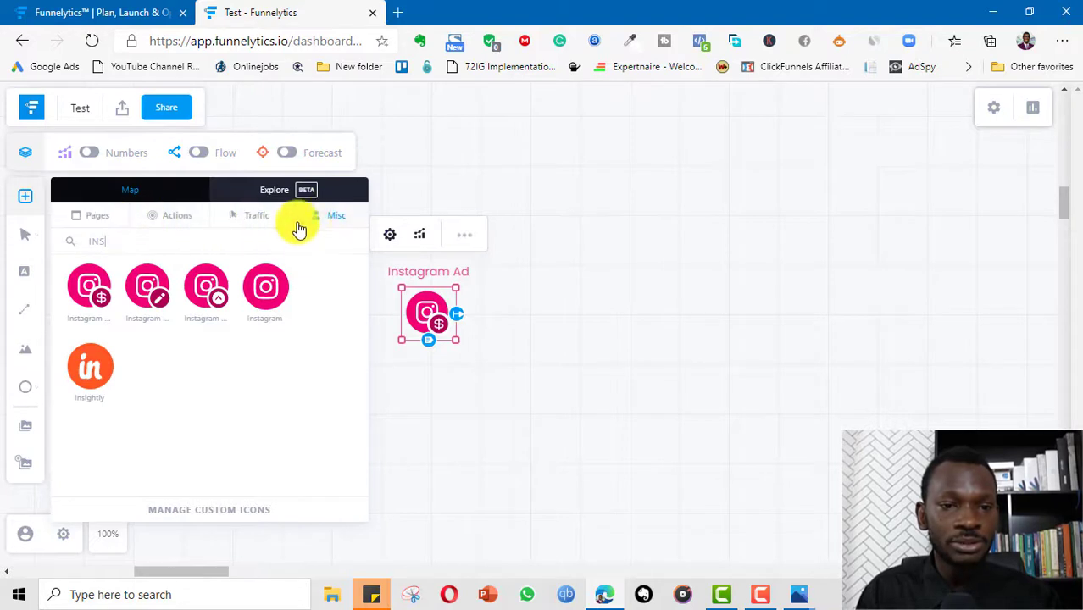
{"action": "type", "text": "wha"}
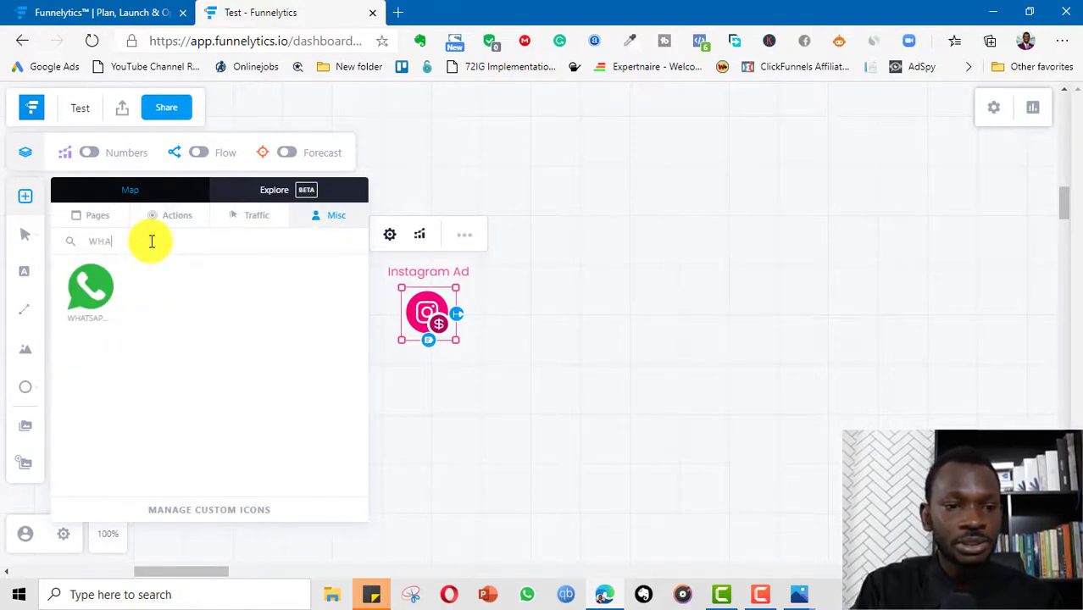
{"action": "left_click_drag", "start_coordinate": [84, 286], "coordinate": [538, 292]}
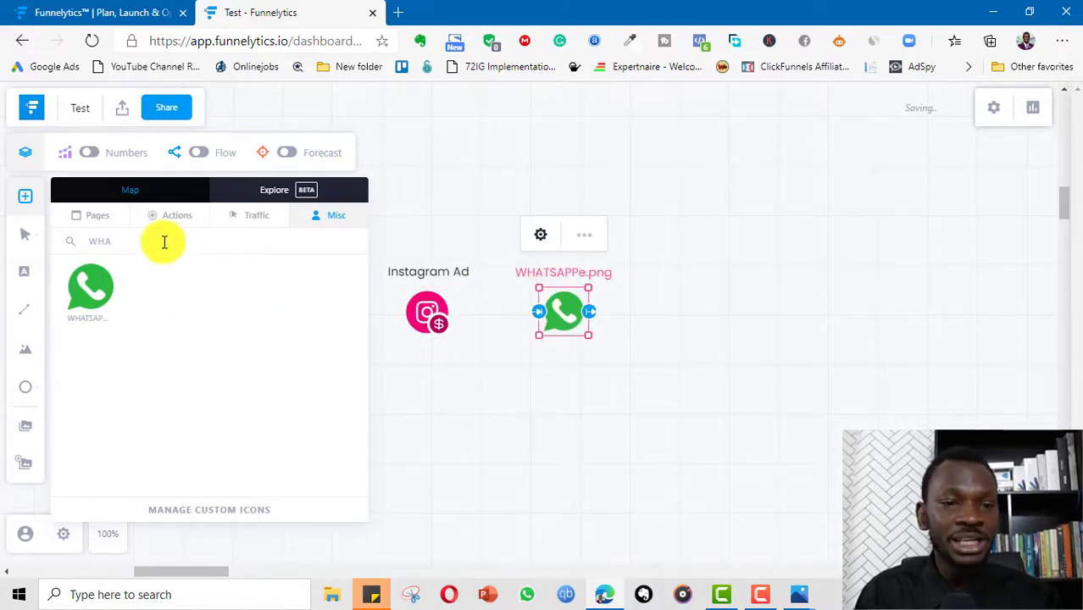
Search 'PH' and place a Phone node to the right of WhatsApp.
{"action": "key", "text": "BackSpace"}
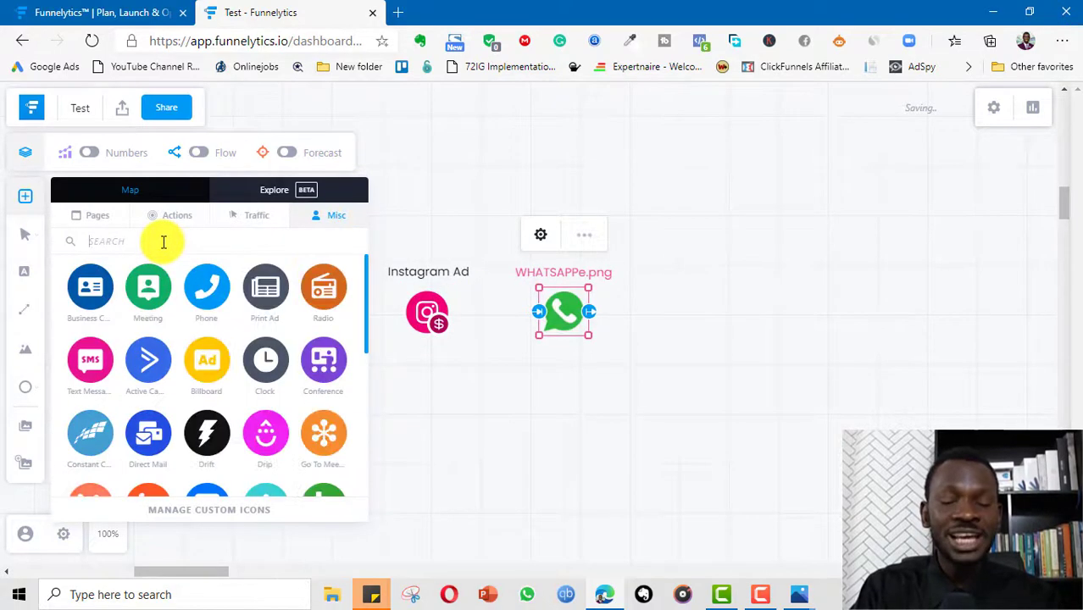
{"action": "type", "text": "PHONE"}
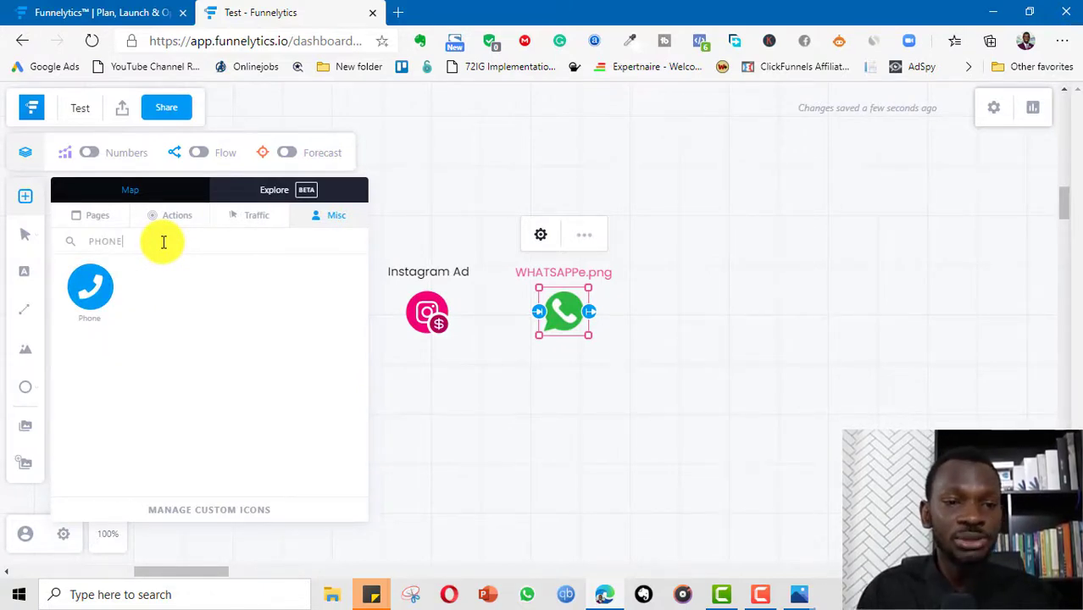
{"action": "left_click_drag", "start_coordinate": [100, 294], "coordinate": [668, 290]}
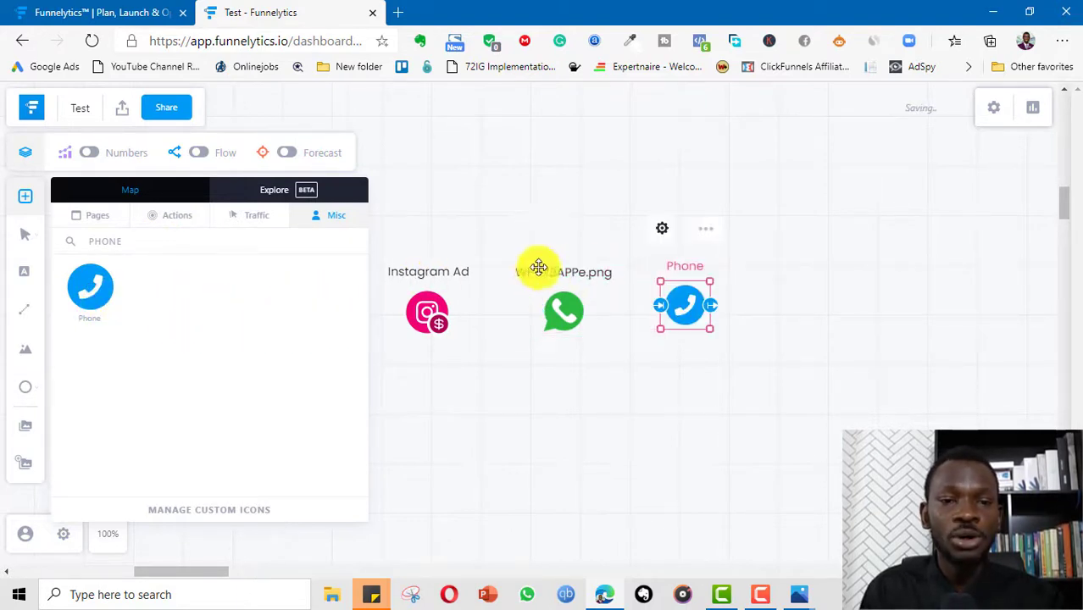
{"action": "left_click", "coordinate": [377, 280]}
Slide the Instagram Ad, WhatsApp and Phone nodes left into a tighter, evenly spaced row.
{"action": "left_click_drag", "start_coordinate": [434, 312], "coordinate": [258, 314]}
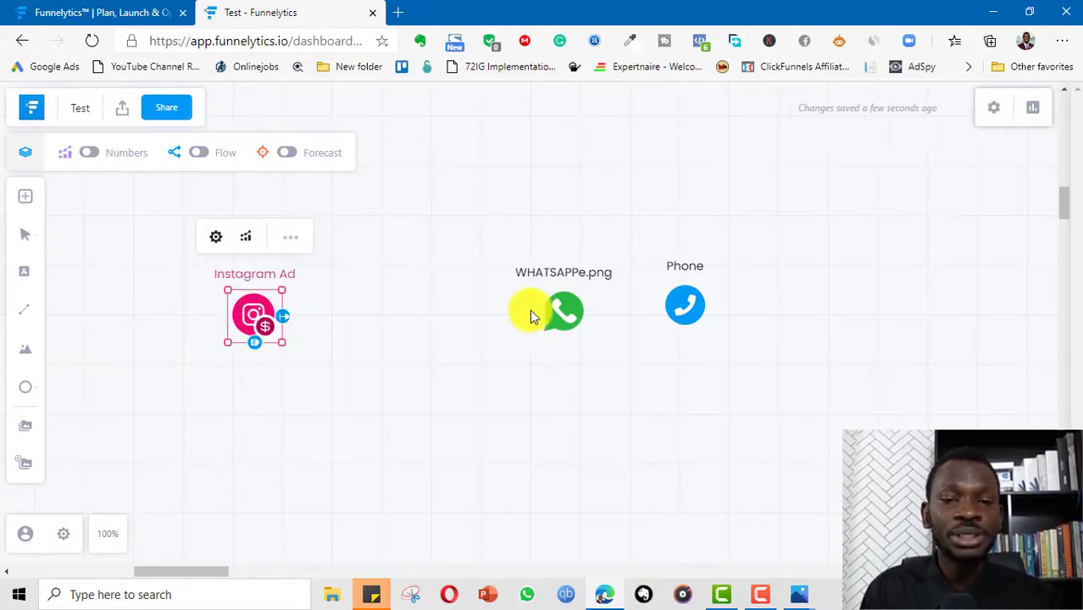
{"action": "left_click_drag", "start_coordinate": [563, 315], "coordinate": [424, 320]}
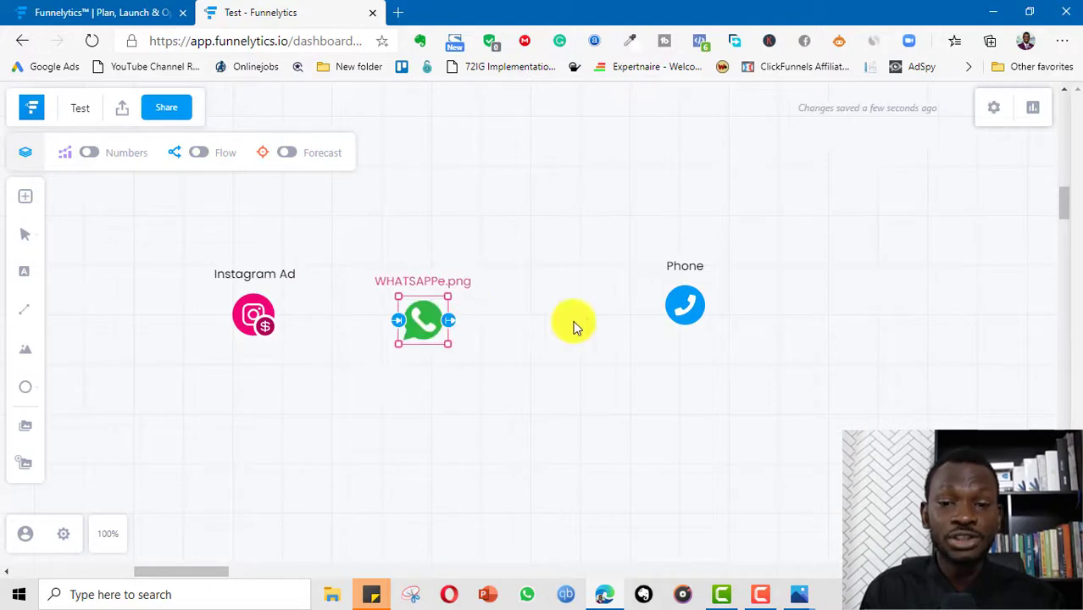
{"action": "left_click_drag", "start_coordinate": [678, 309], "coordinate": [564, 318]}
{"action": "left_click_drag", "start_coordinate": [431, 321], "coordinate": [423, 319]}
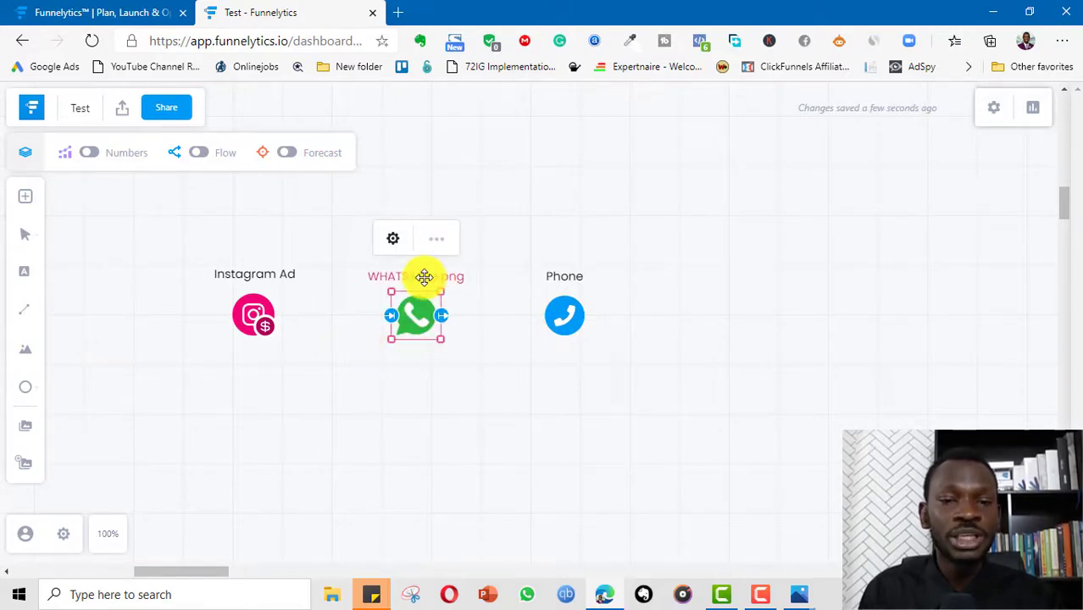
Trim the WhatsApp node's label to 'WHATSAPP' by deleting the 'e.png' ending.
{"action": "left_click", "coordinate": [438, 240]}
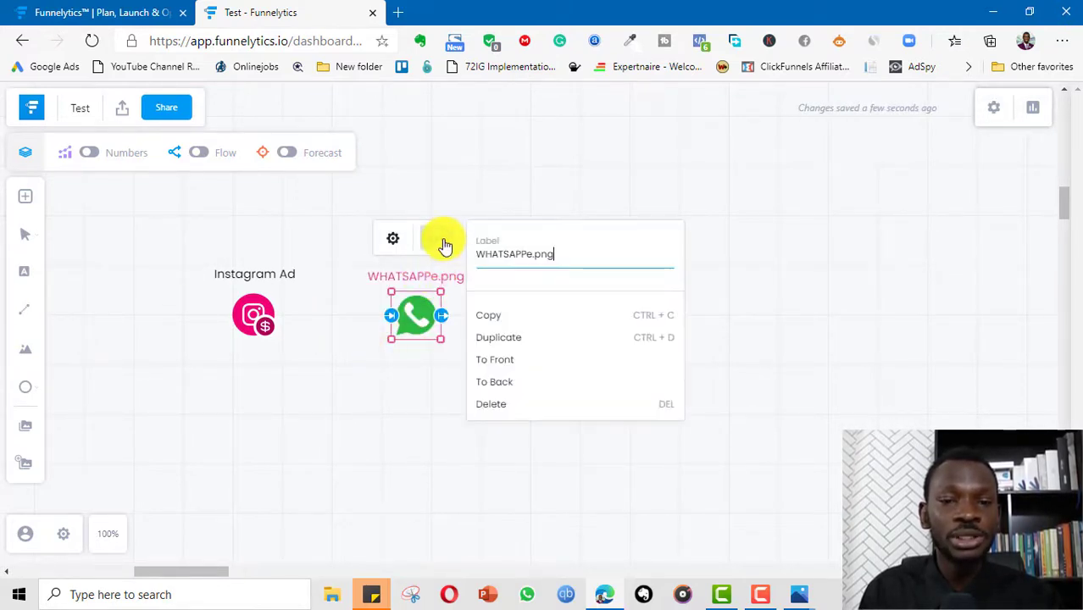
{"action": "left_click_drag", "start_coordinate": [556, 256], "coordinate": [529, 256]}
{"action": "key", "text": "BackSpace"}
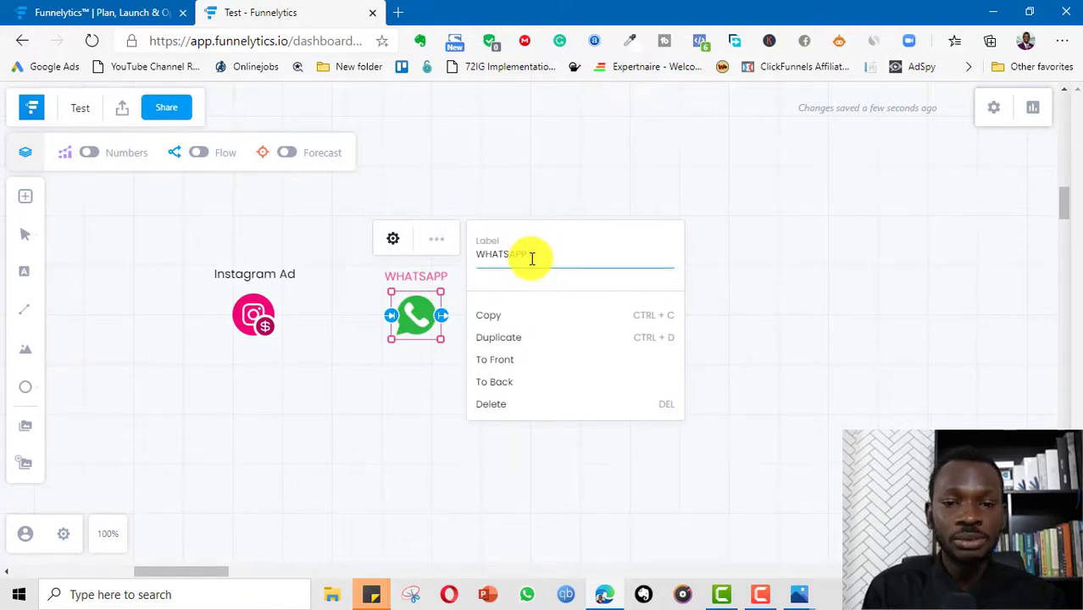
{"action": "left_click", "coordinate": [259, 272]}
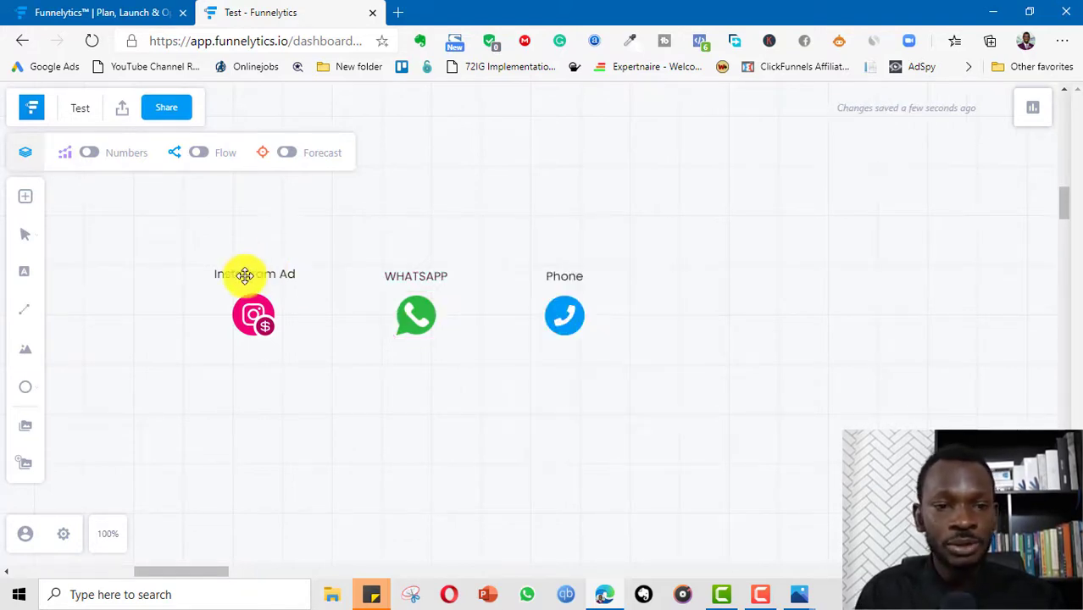
Relabel the Instagram Ad node as 'Instagram Story Ad'.
{"action": "left_click", "coordinate": [248, 276]}
{"action": "left_click", "coordinate": [288, 244]}
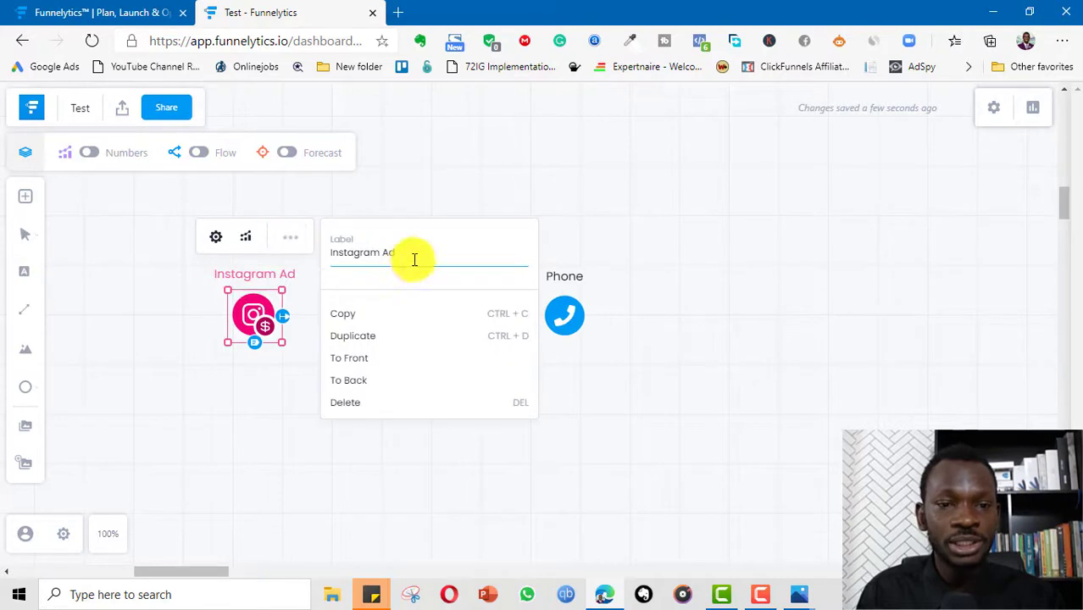
{"action": "left_click", "coordinate": [380, 250]}
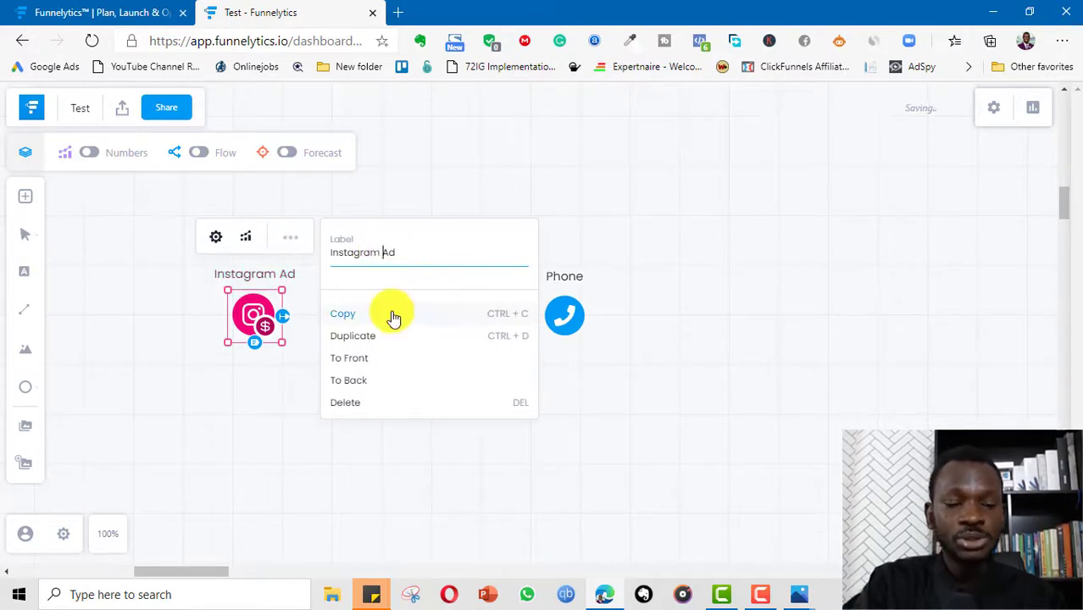
{"action": "type", "text": "story"}
{"action": "left_click", "coordinate": [509, 297]}
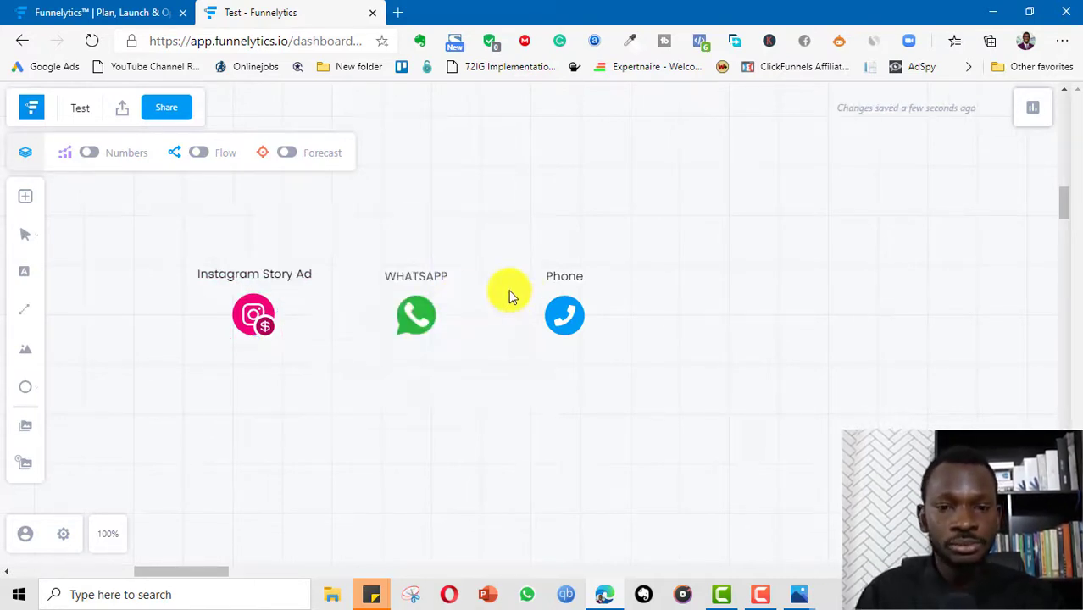
Rename the Phone node to 'Take Order' and move it further right.
{"action": "left_click", "coordinate": [574, 274]}
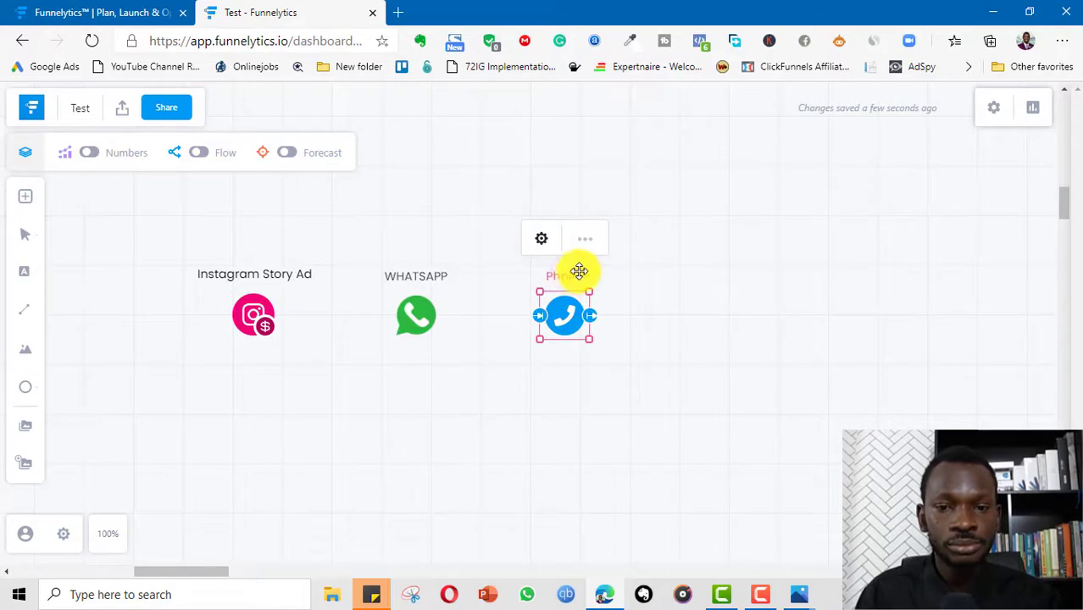
{"action": "left_click", "coordinate": [585, 238]}
{"action": "type", "text": "Take O"}
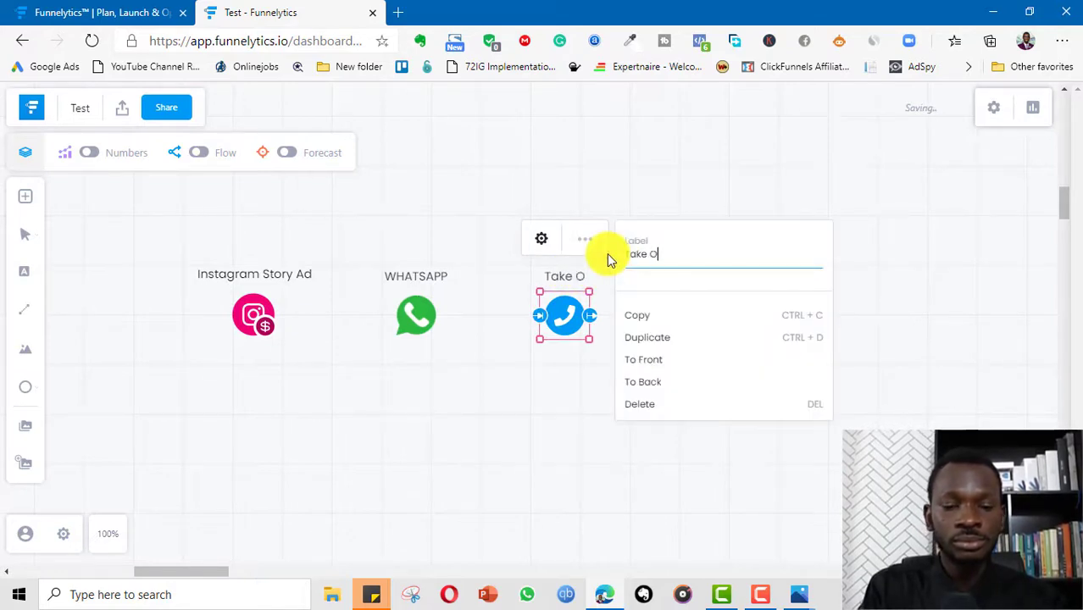
{"action": "type", "text": "rder"}
{"action": "left_click_drag", "start_coordinate": [561, 315], "coordinate": [671, 314]}
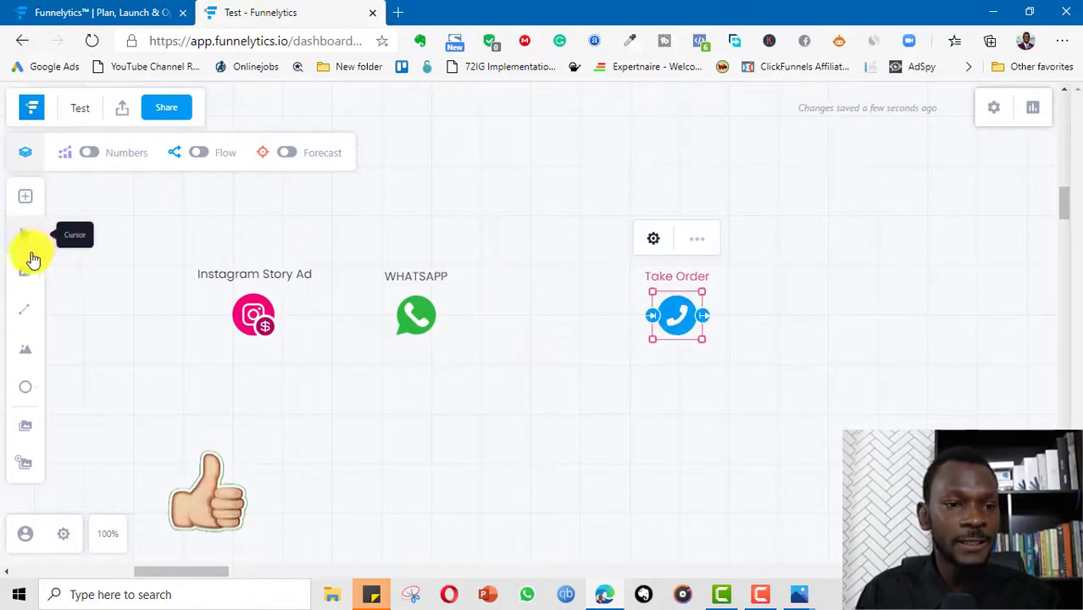
{"action": "left_click", "coordinate": [25, 196]}
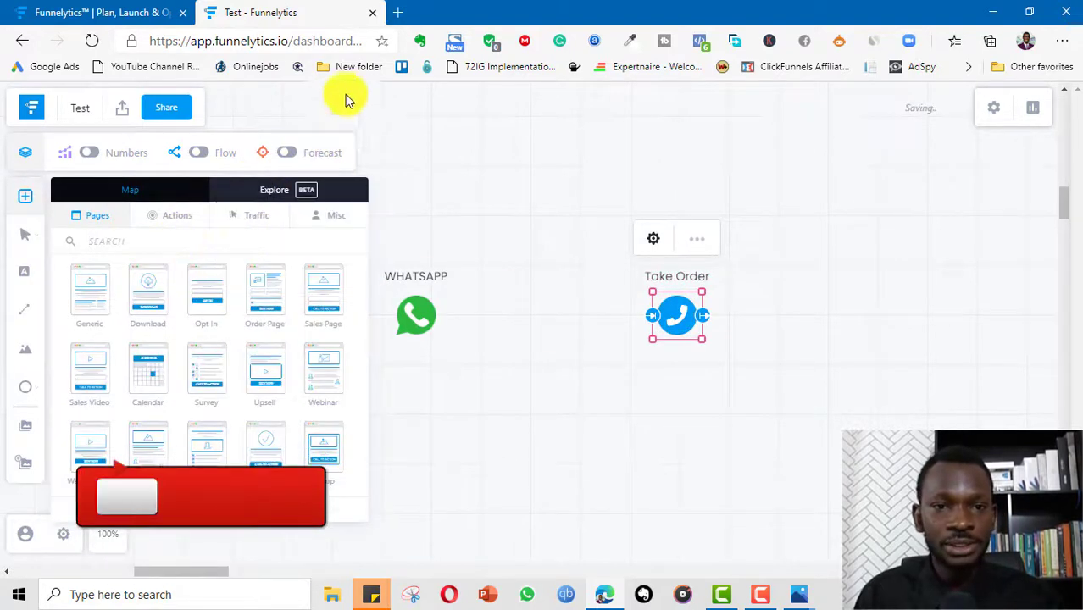
In a new tab, search Google Images for 'paystack icon transparent'.
{"action": "left_click", "coordinate": [398, 12]}
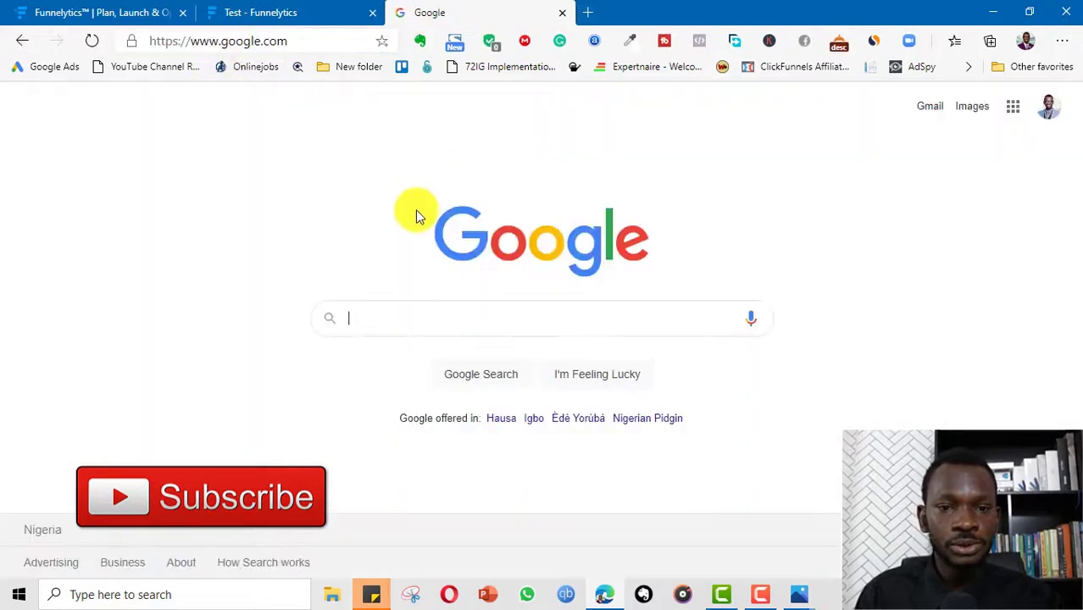
{"action": "type", "text": "paystack icon tra"}
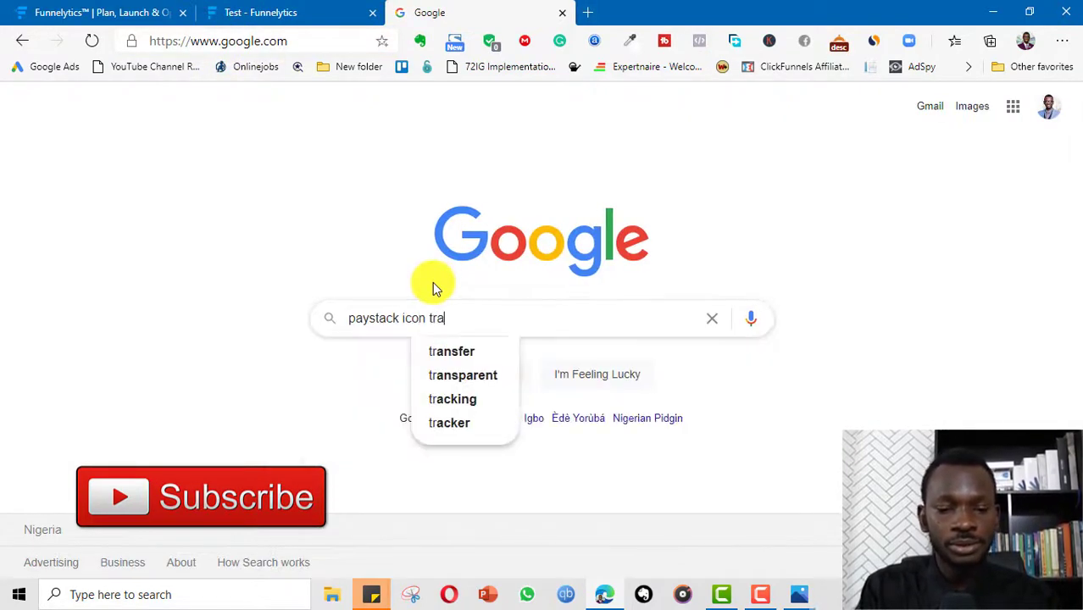
{"action": "type", "text": "nsparent"}
{"action": "key", "text": "Return"}
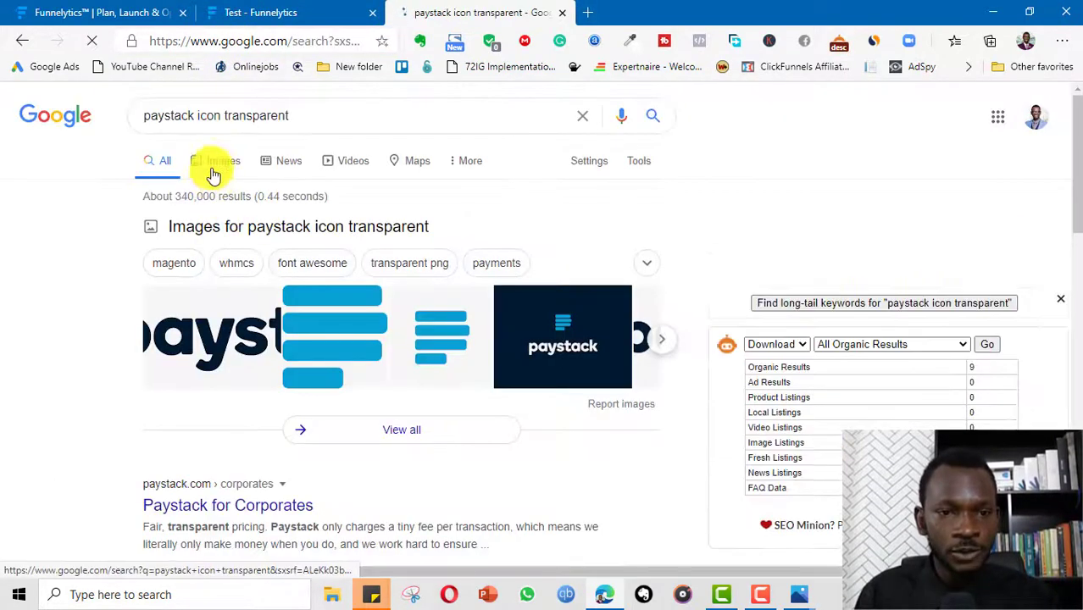
{"action": "left_click", "coordinate": [219, 161]}
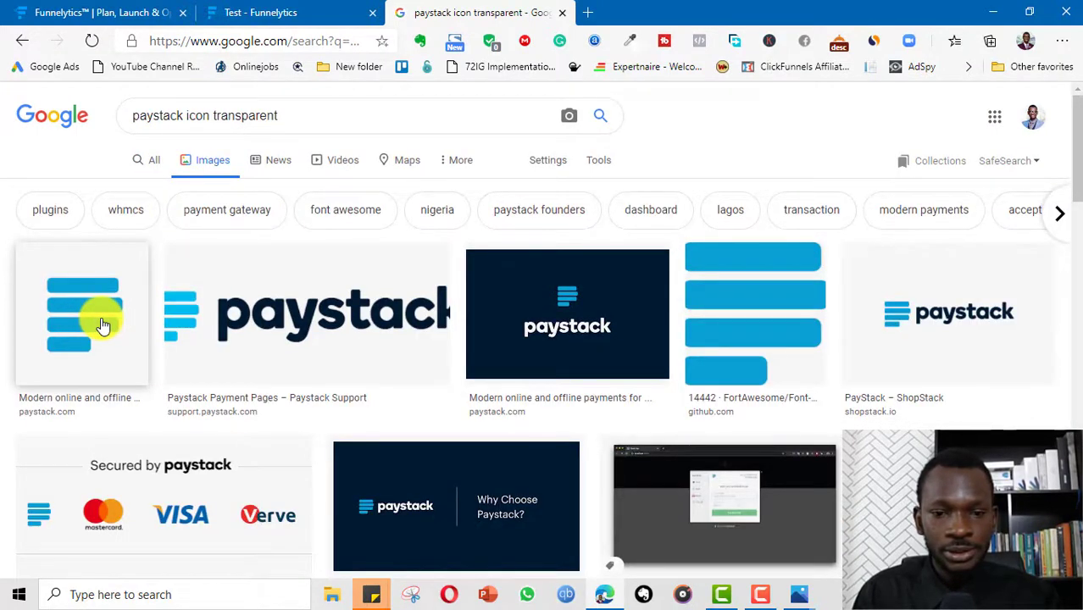
Save the first Paystack icon image result and go back to the Funnelytics map.
{"action": "left_click", "coordinate": [102, 327]}
{"action": "right_click", "coordinate": [851, 245]}
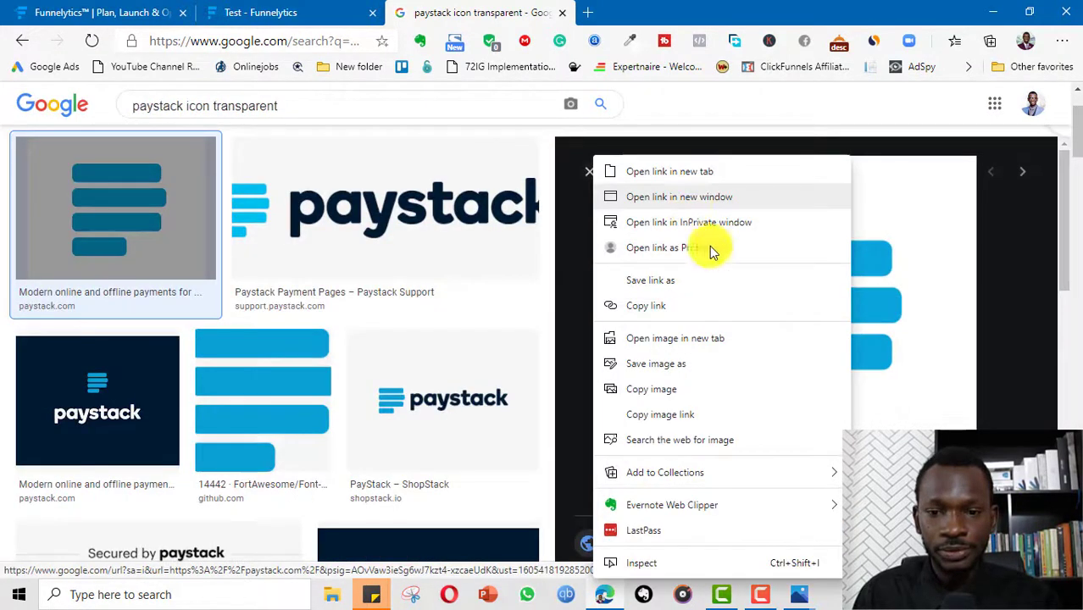
{"action": "left_click", "coordinate": [683, 365]}
{"action": "left_click", "coordinate": [260, 12]}
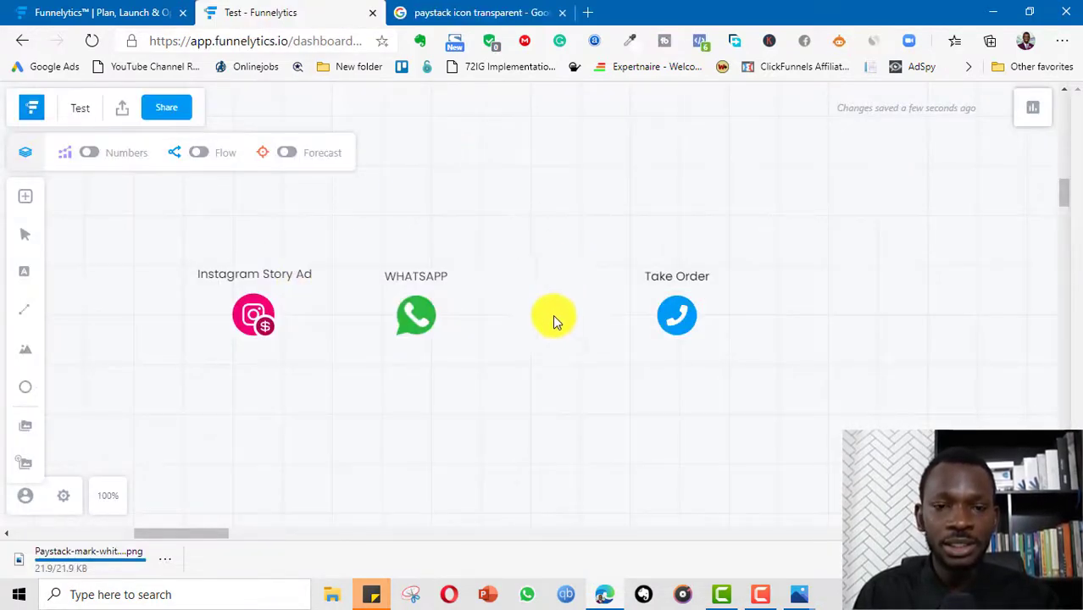
Upload the downloaded Paystack PNG through Manage Custom Icons, then reopen the icon library.
{"action": "left_click", "coordinate": [26, 201]}
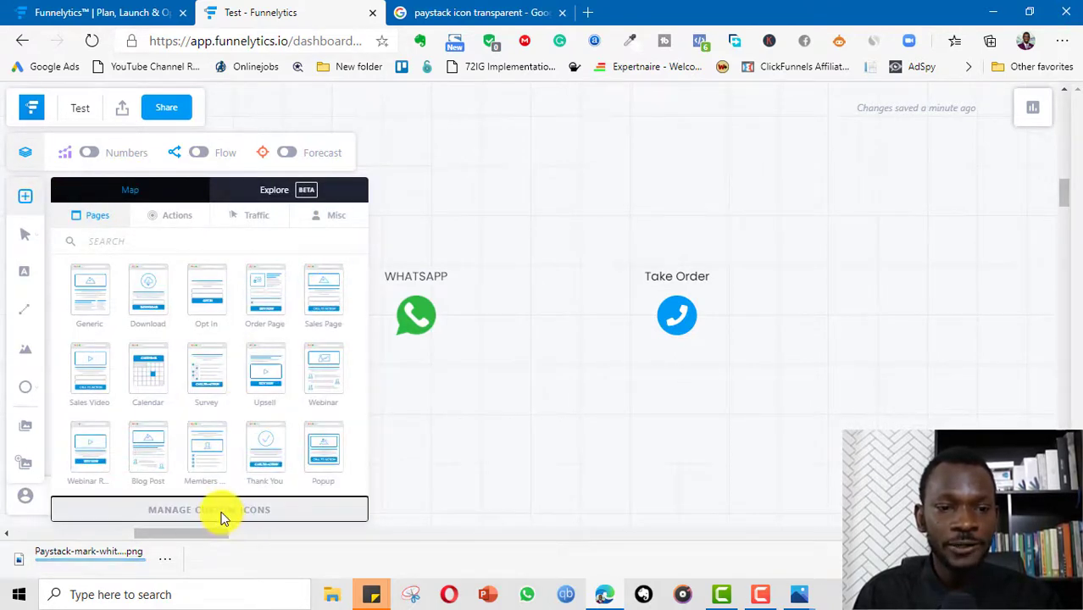
{"action": "left_click", "coordinate": [222, 515]}
{"action": "left_click_drag", "start_coordinate": [114, 567], "coordinate": [487, 265]}
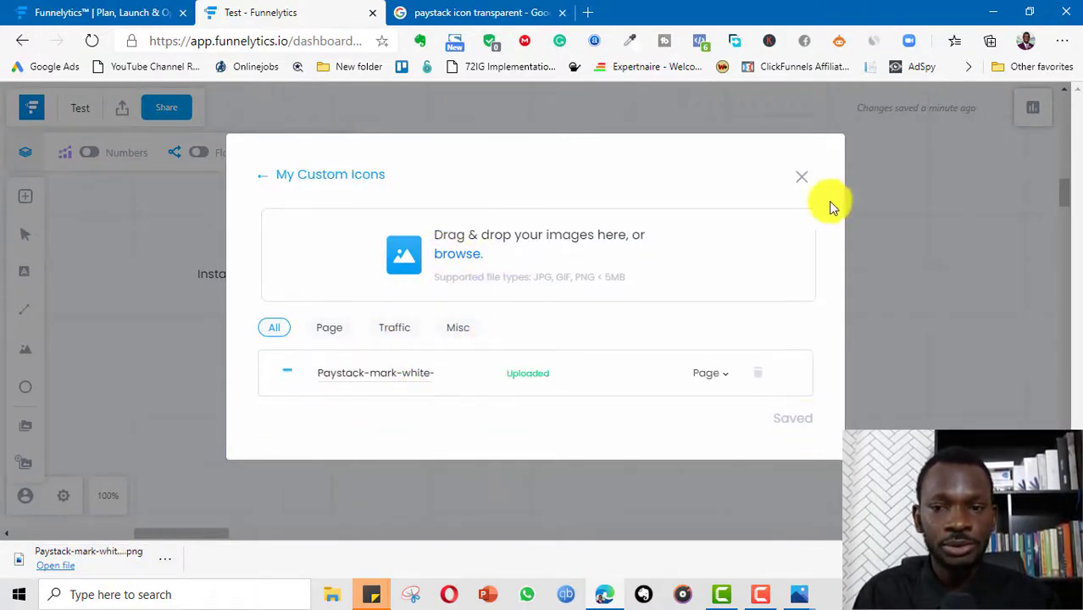
{"action": "left_click", "coordinate": [802, 181]}
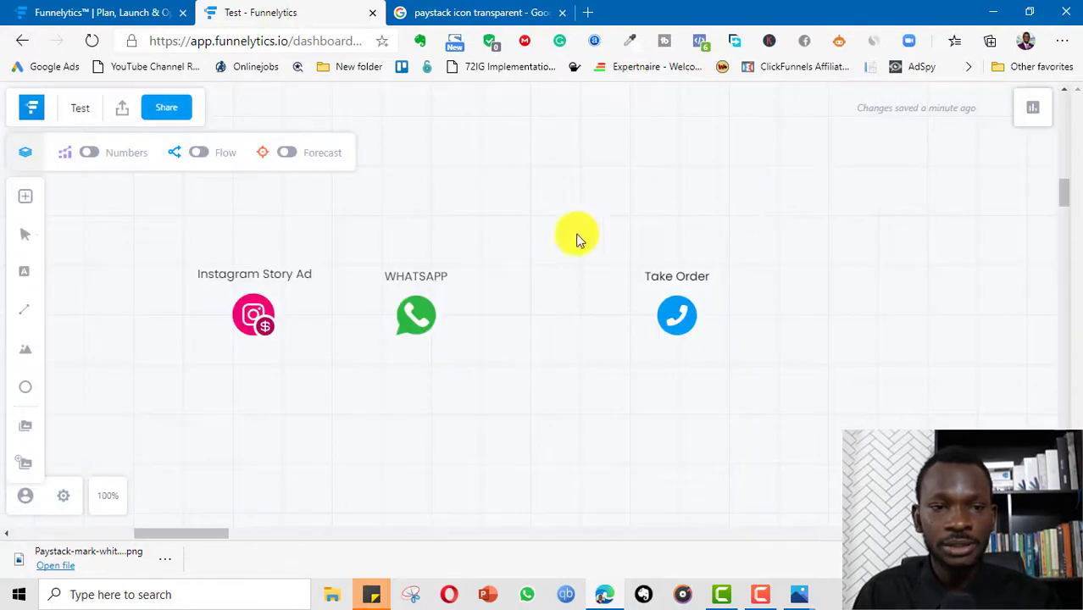
{"action": "left_click", "coordinate": [27, 199]}
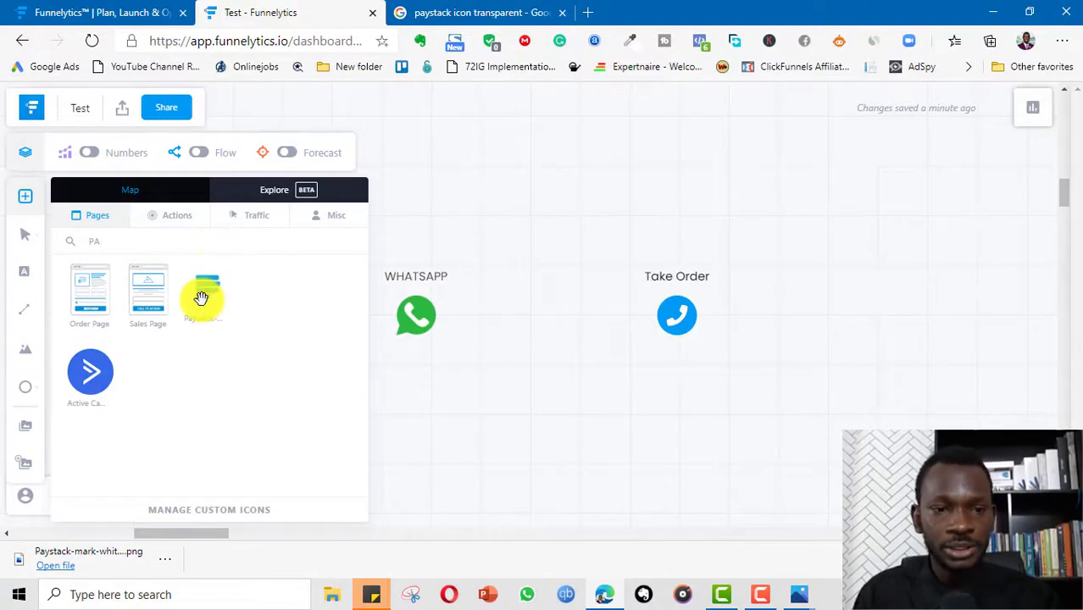
Place the Paystack icon between WhatsApp and Take Order and label it 'Paystack Payment'.
{"action": "left_click_drag", "start_coordinate": [201, 299], "coordinate": [530, 284]}
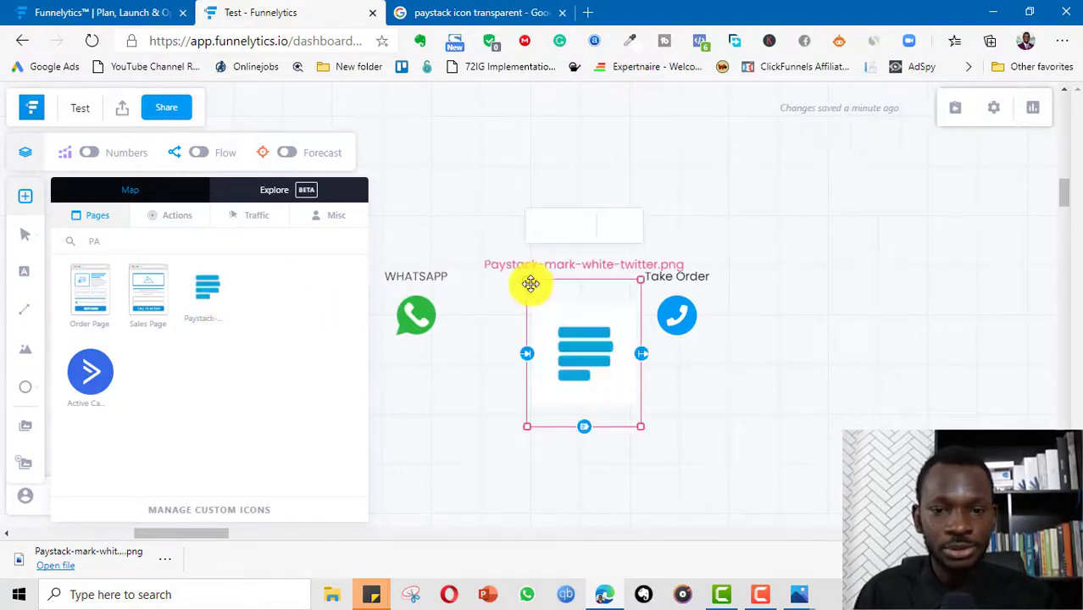
{"action": "left_click", "coordinate": [607, 226]}
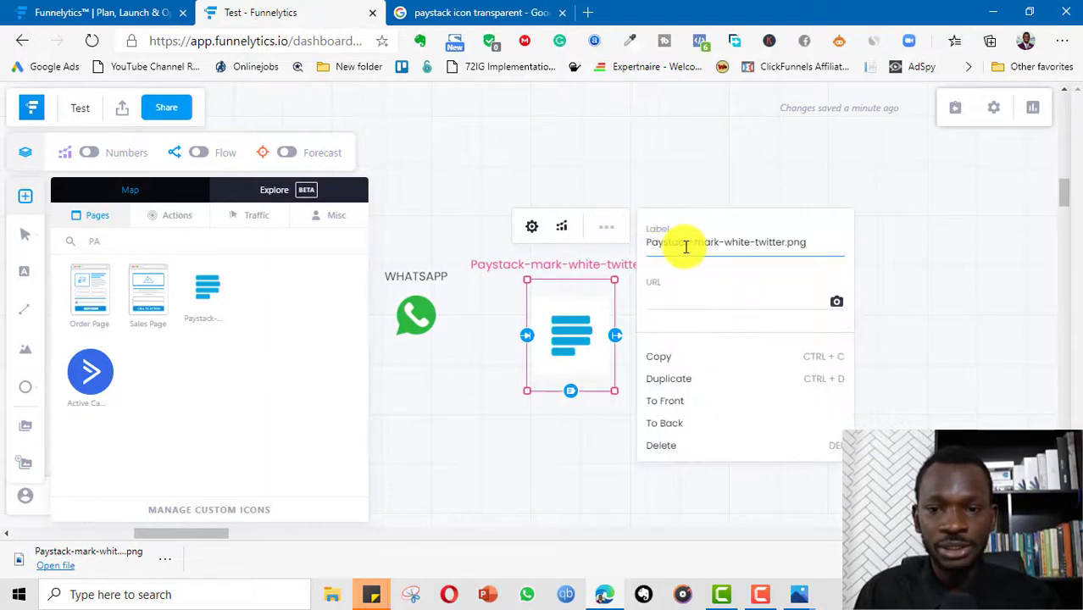
{"action": "left_click_drag", "start_coordinate": [698, 245], "coordinate": [945, 230]}
{"action": "key", "text": "BackSpace"}
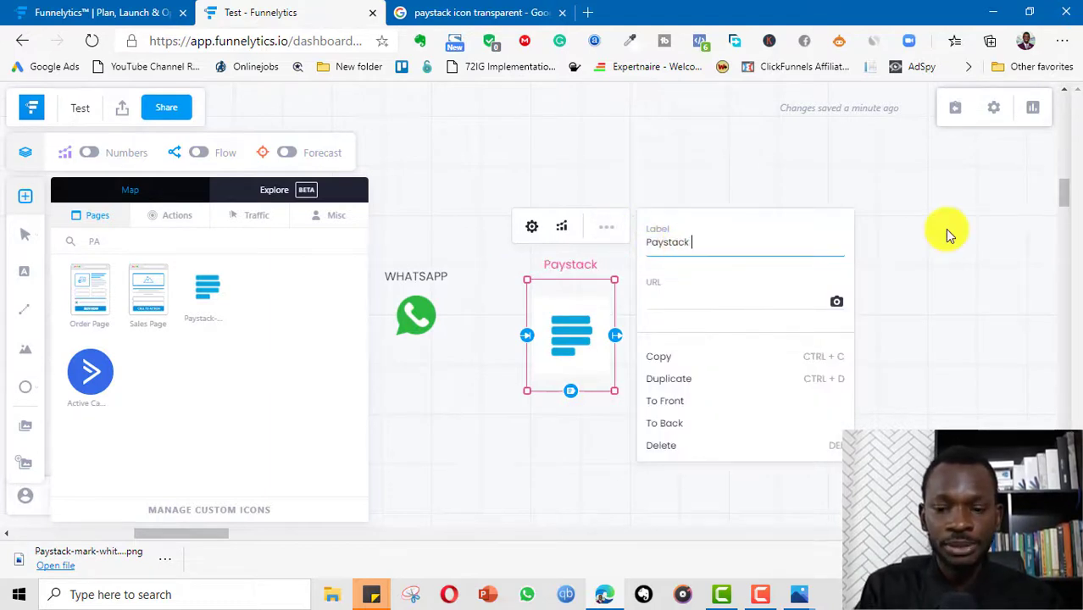
{"action": "type", "text": "Payment"}
{"action": "left_click", "coordinate": [501, 363]}
{"action": "left_click", "coordinate": [573, 319]}
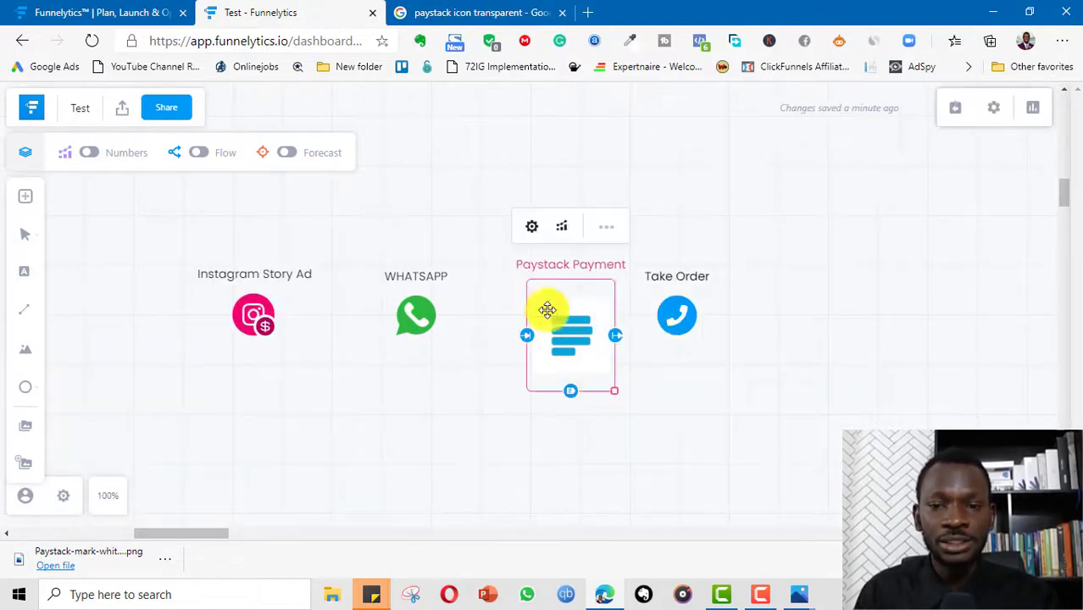
Realign the Instagram Story Ad, WhatsApp, Paystack Payment and Take Order nodes into one row.
{"action": "left_click_drag", "start_coordinate": [559, 309], "coordinate": [536, 308]}
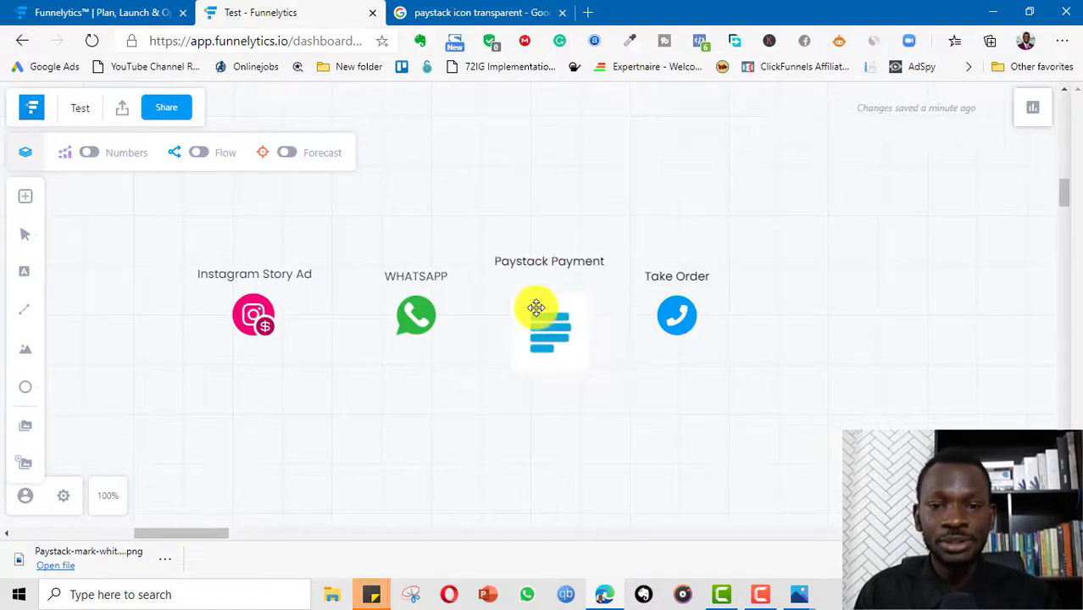
{"action": "mouse_move", "coordinate": [683, 307]}
{"action": "left_mouse_down"}
{"action": "mouse_move", "coordinate": [687, 331]}
{"action": "mouse_move", "coordinate": [703, 293]}
{"action": "mouse_move", "coordinate": [693, 325]}
{"action": "left_mouse_up"}
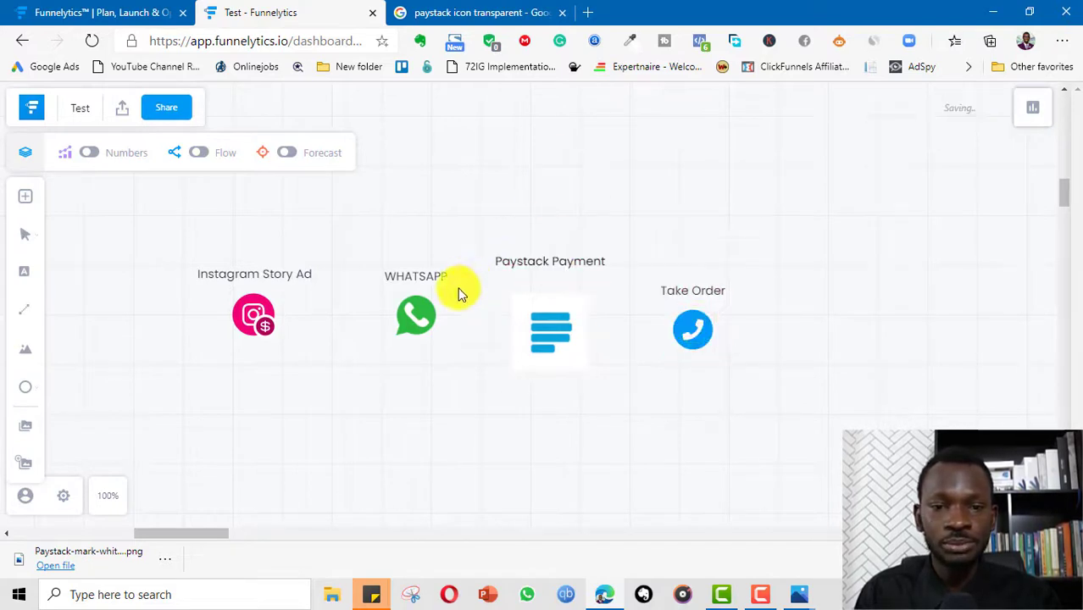
{"action": "left_click_drag", "start_coordinate": [422, 310], "coordinate": [414, 325]}
{"action": "left_click_drag", "start_coordinate": [271, 310], "coordinate": [254, 325]}
{"action": "left_click_drag", "start_coordinate": [409, 330], "coordinate": [395, 331]}
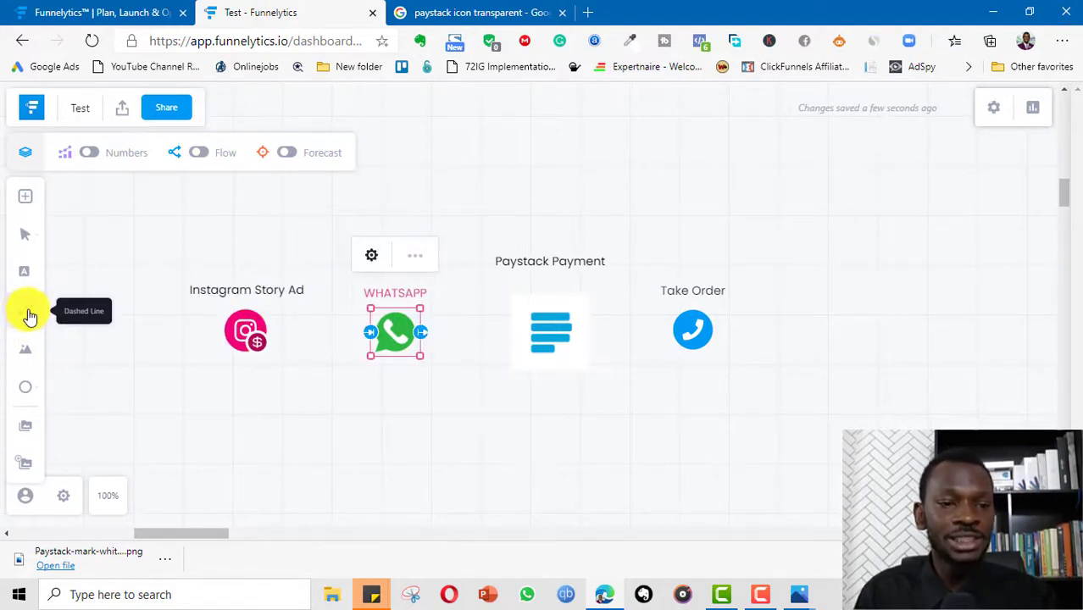
Draw dashed arrows Instagram Story Ad → WhatsApp → Paystack Payment → Take Order.
{"action": "left_click", "coordinate": [305, 335]}
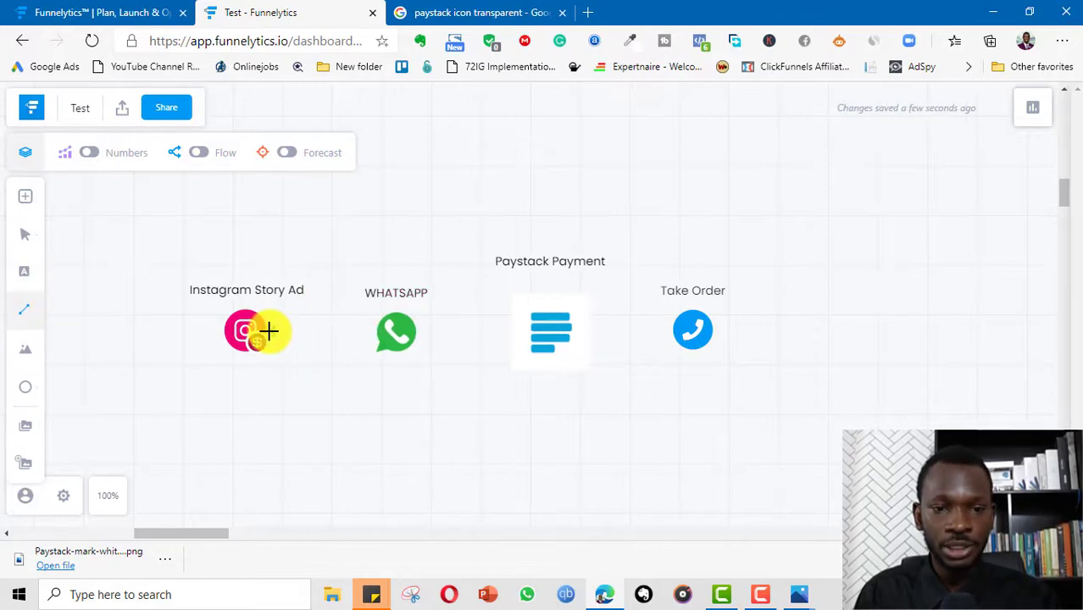
{"action": "left_click_drag", "start_coordinate": [270, 330], "coordinate": [372, 331]}
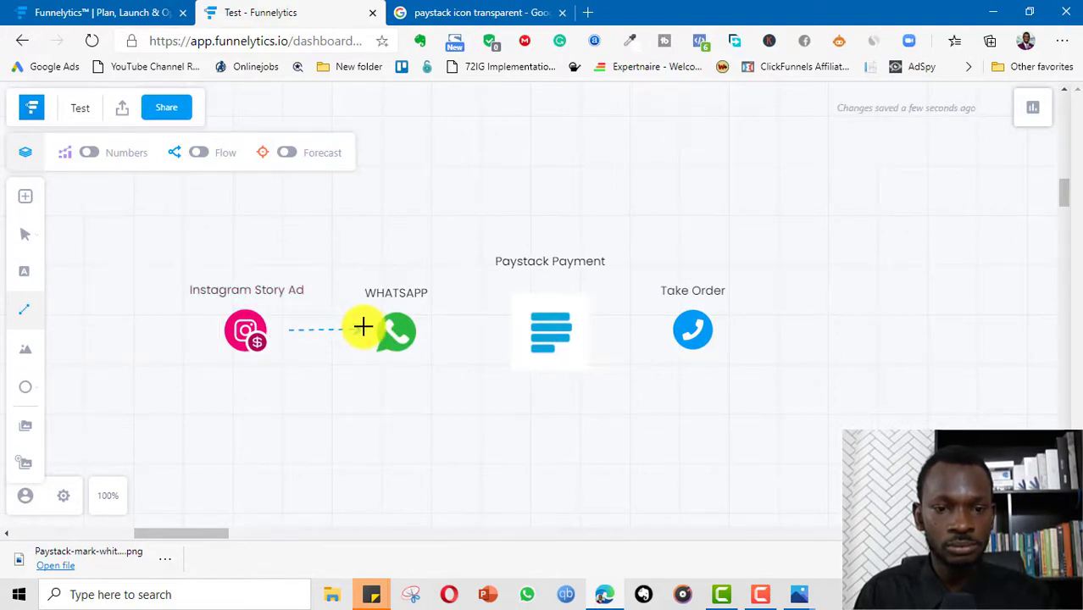
{"action": "left_click_drag", "start_coordinate": [418, 332], "coordinate": [512, 335]}
{"action": "left_click_drag", "start_coordinate": [593, 333], "coordinate": [650, 335]}
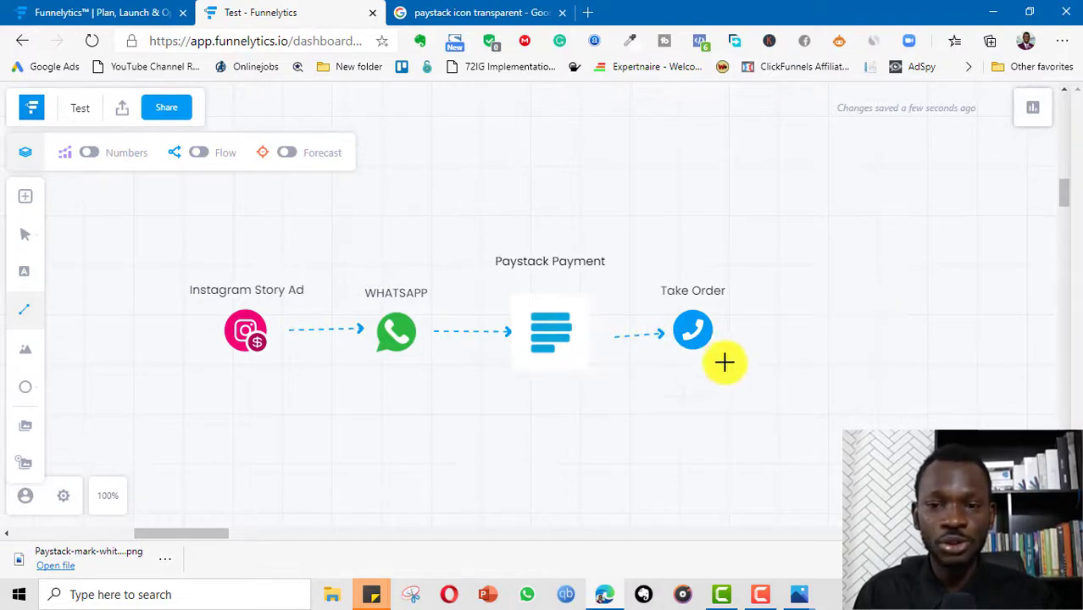
Delete the Instagram Story Ad to WhatsApp arrow and redraw it.
{"action": "mouse_move", "coordinate": [612, 331]}
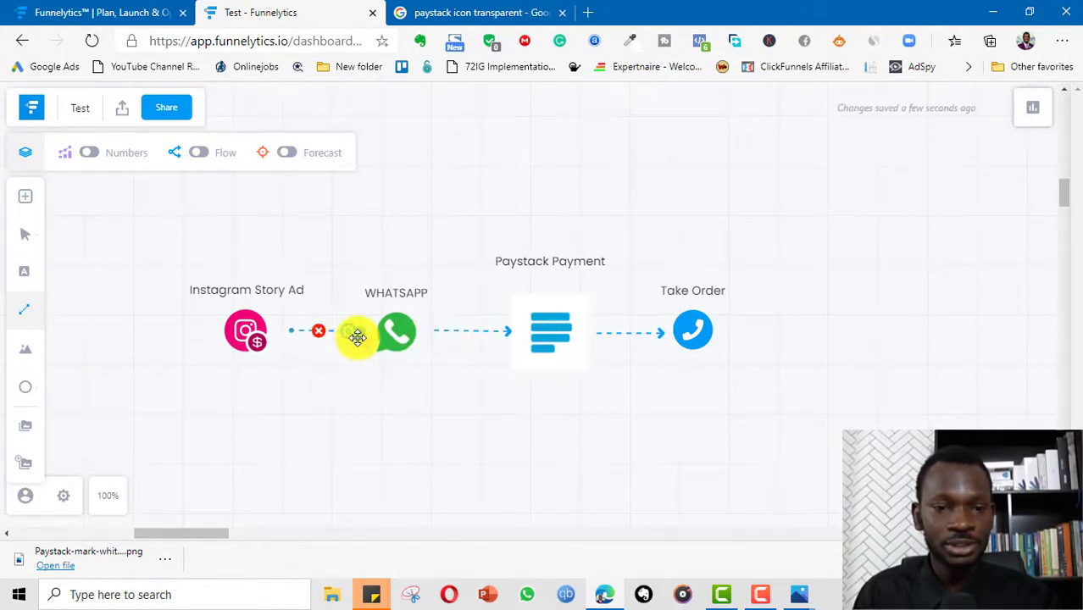
{"action": "left_click", "coordinate": [317, 330]}
{"action": "left_click_drag", "start_coordinate": [269, 332], "coordinate": [388, 334]}
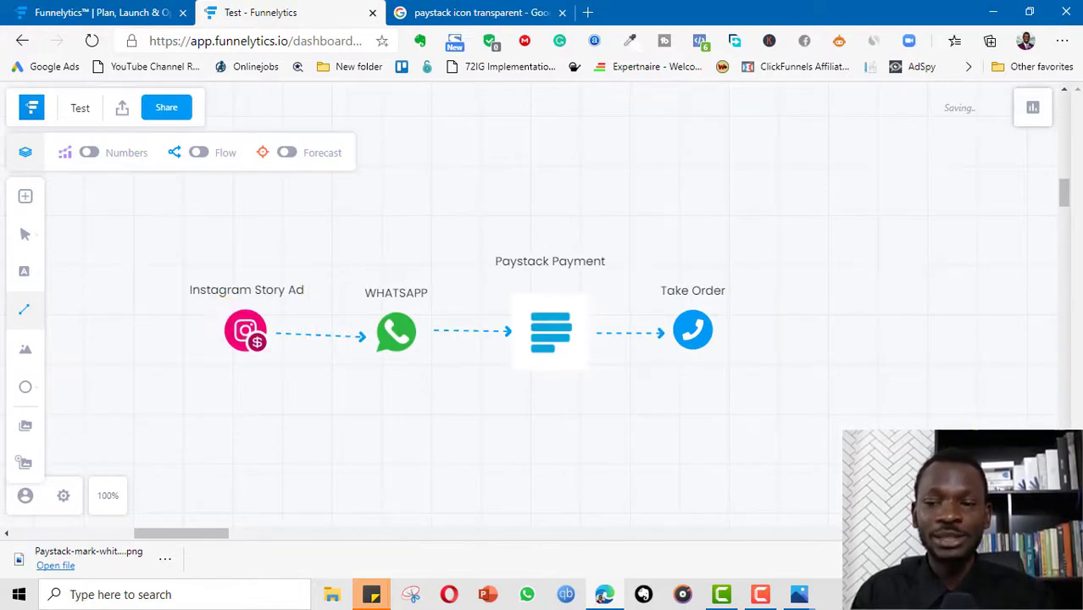
{"action": "left_click", "coordinate": [1033, 107]}
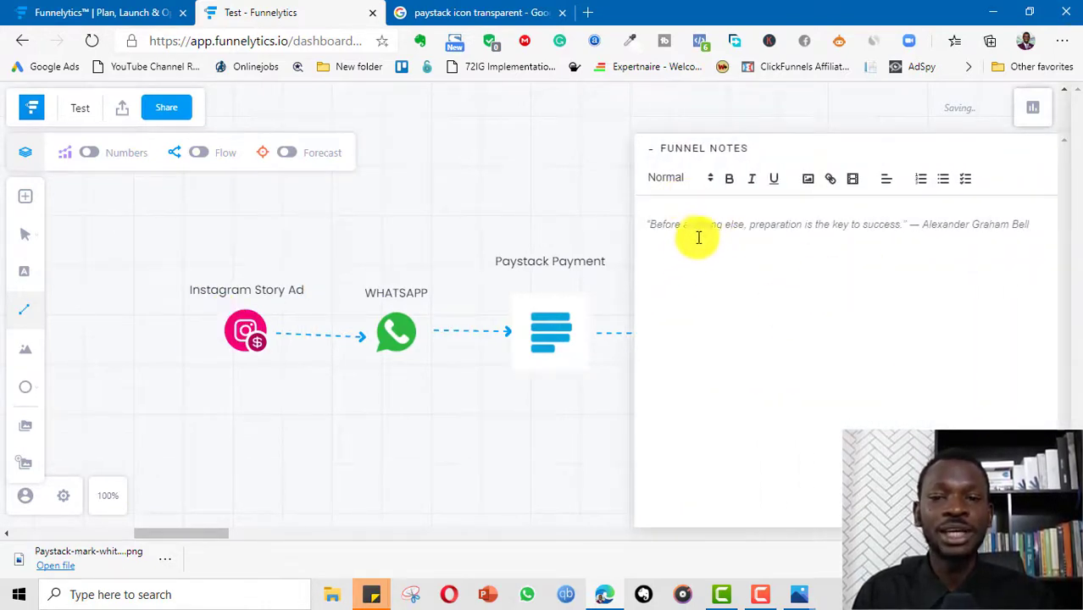
{"action": "left_click", "coordinate": [360, 365]}
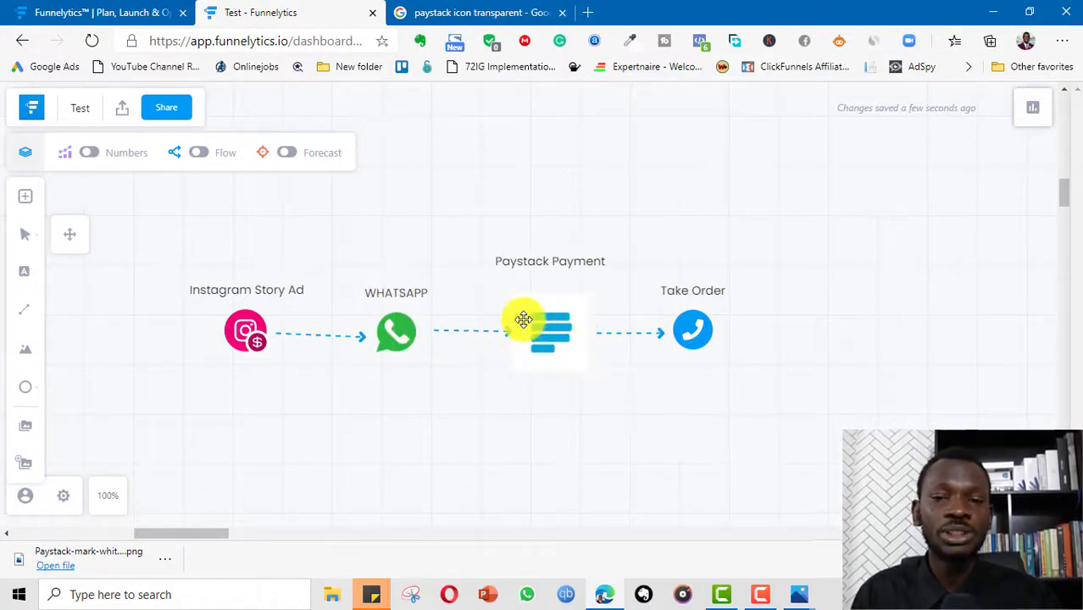
Rename the Take Order node's label to 'Phone Consultation'.
{"action": "double_click", "coordinate": [722, 334]}
{"action": "type", "text": "Pho"}
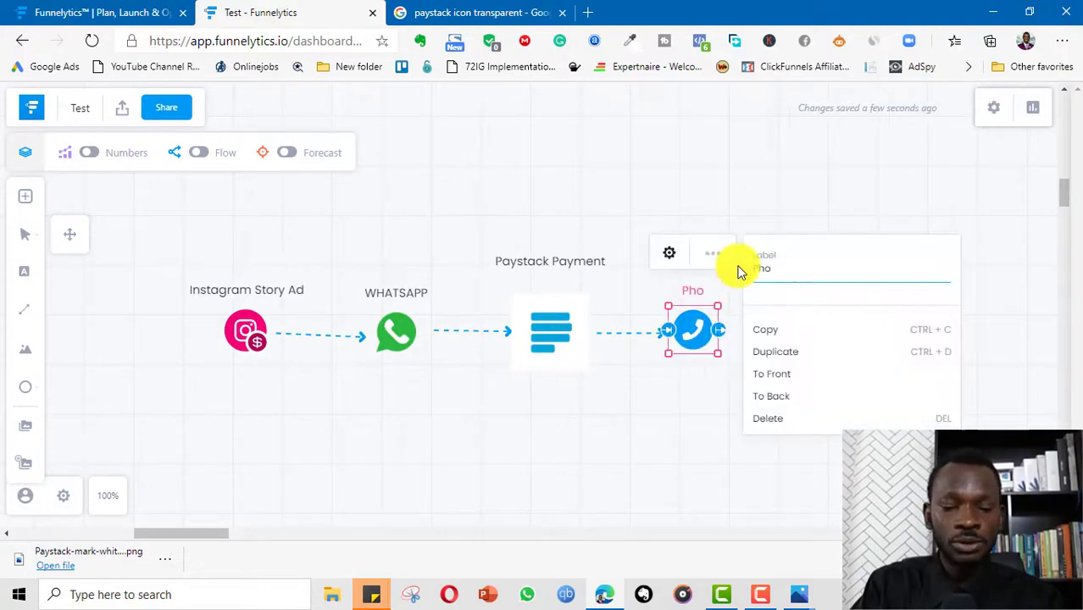
{"action": "type", "text": "ne Consultation"}
{"action": "left_click", "coordinate": [672, 256]}
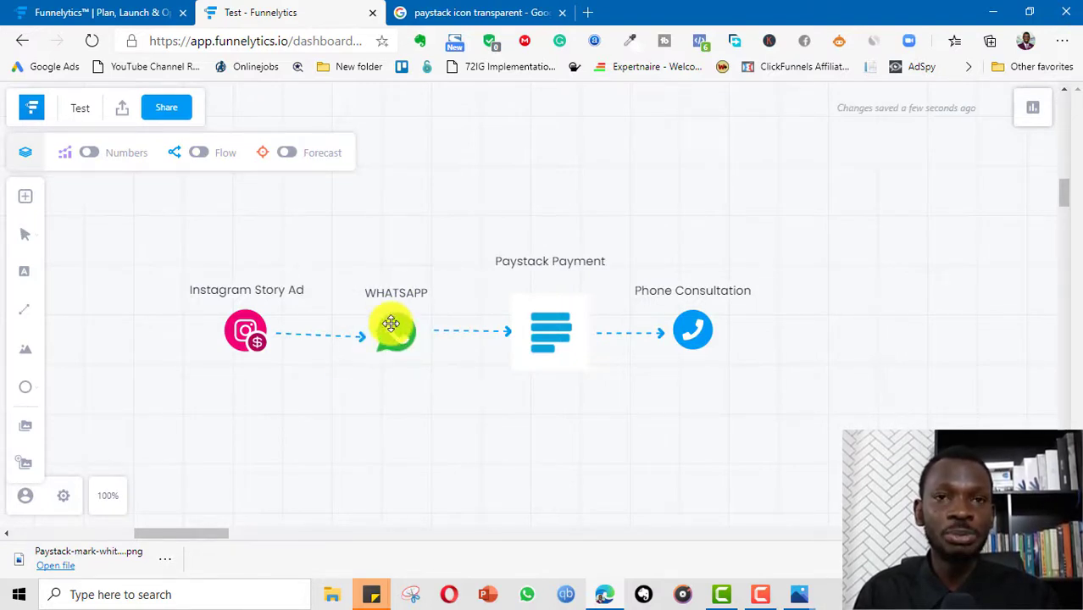
{"action": "mouse_move", "coordinate": [437, 321]}
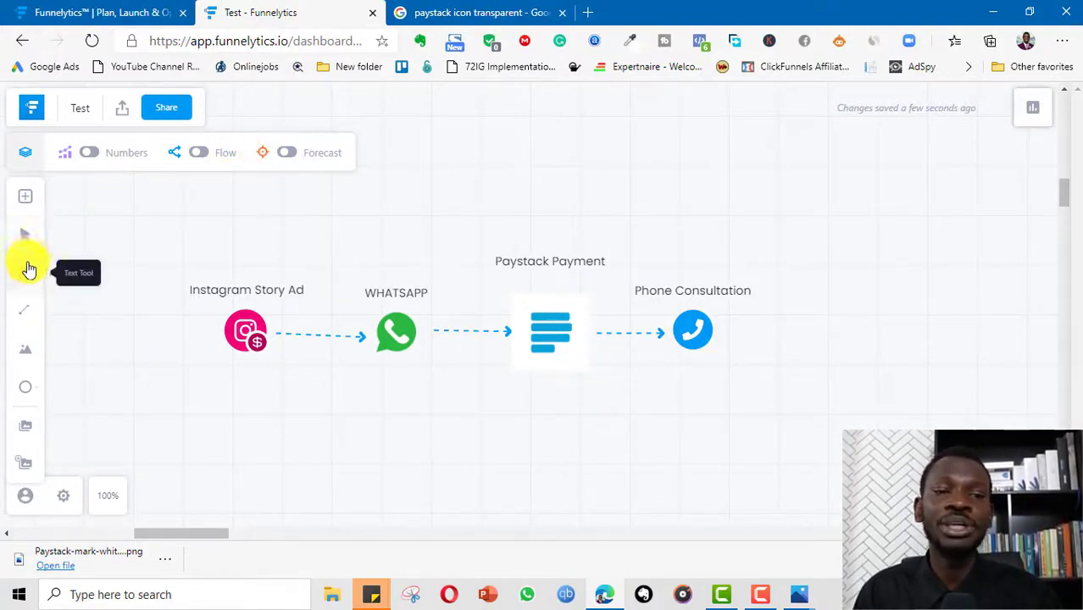
{"action": "left_click", "coordinate": [24, 196]}
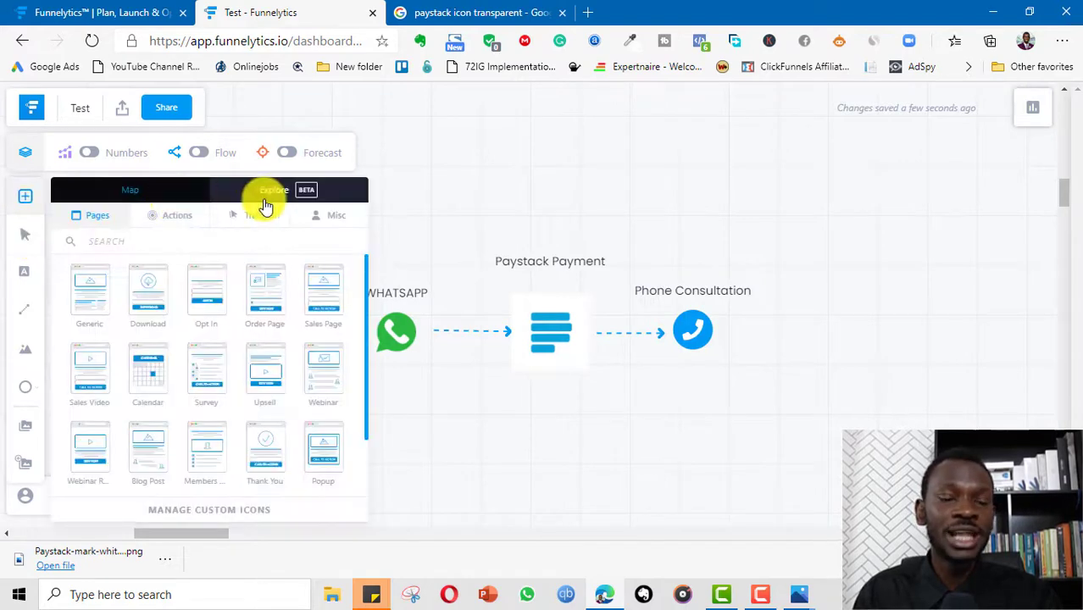
{"action": "left_click", "coordinate": [179, 217]}
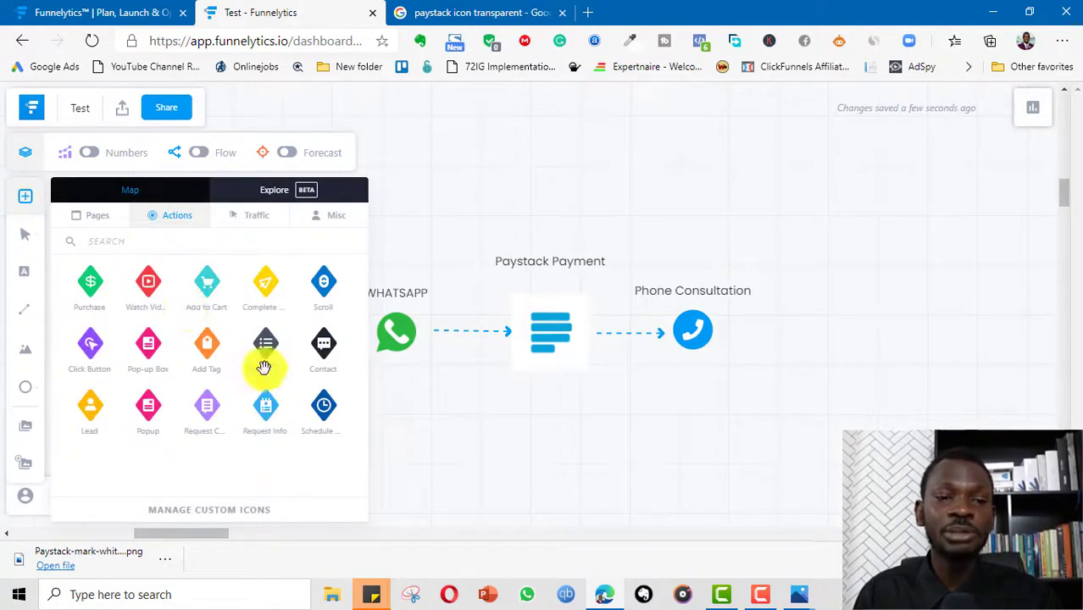
{"action": "left_click", "coordinate": [265, 219]}
{"action": "left_click", "coordinate": [78, 221]}
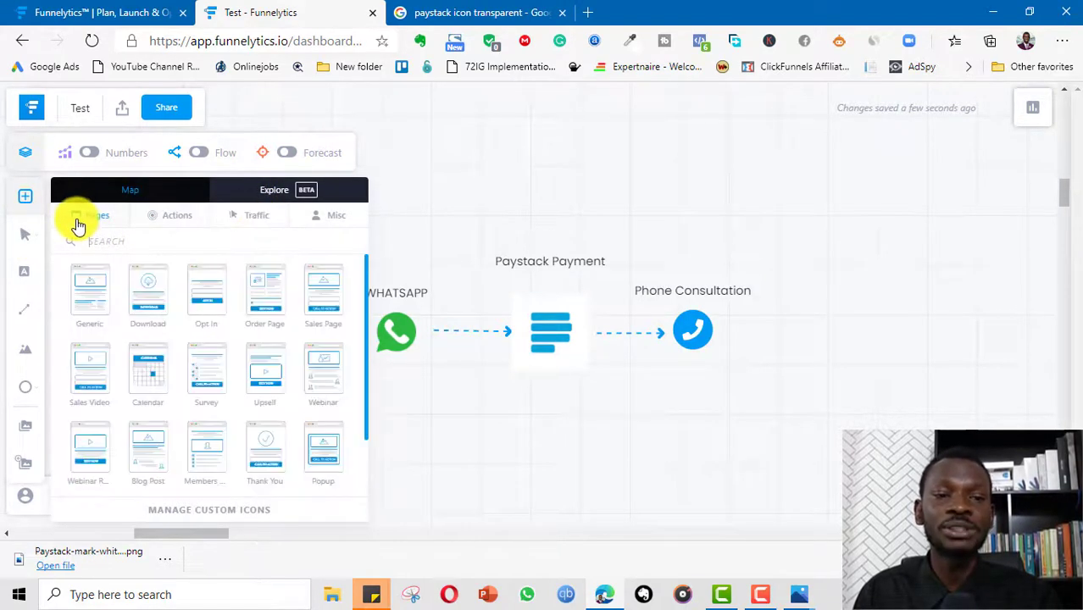
{"action": "left_click", "coordinate": [334, 222]}
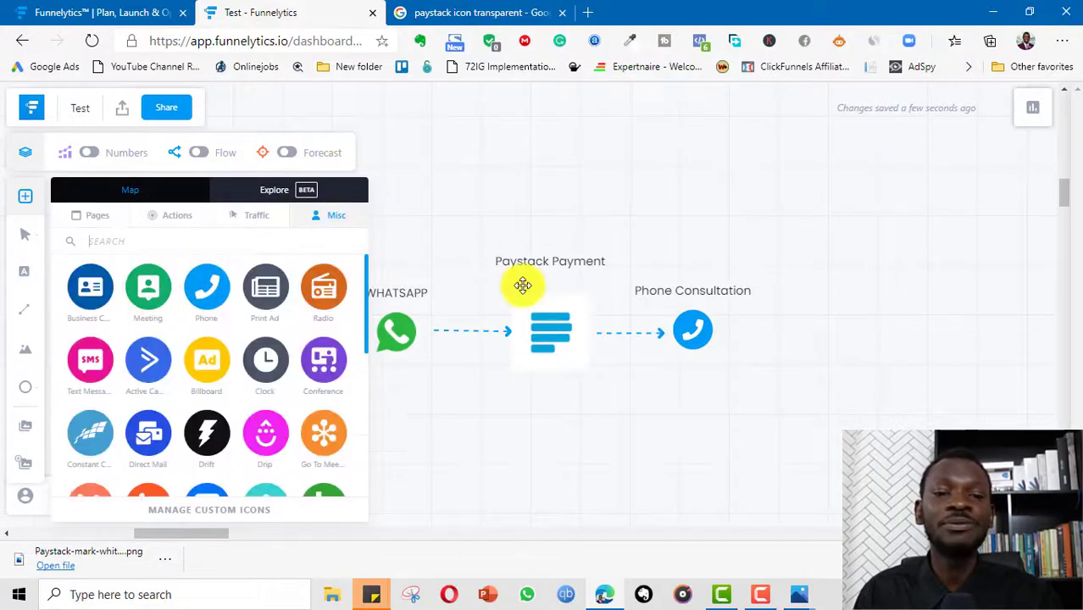
{"action": "left_click", "coordinate": [485, 227]}
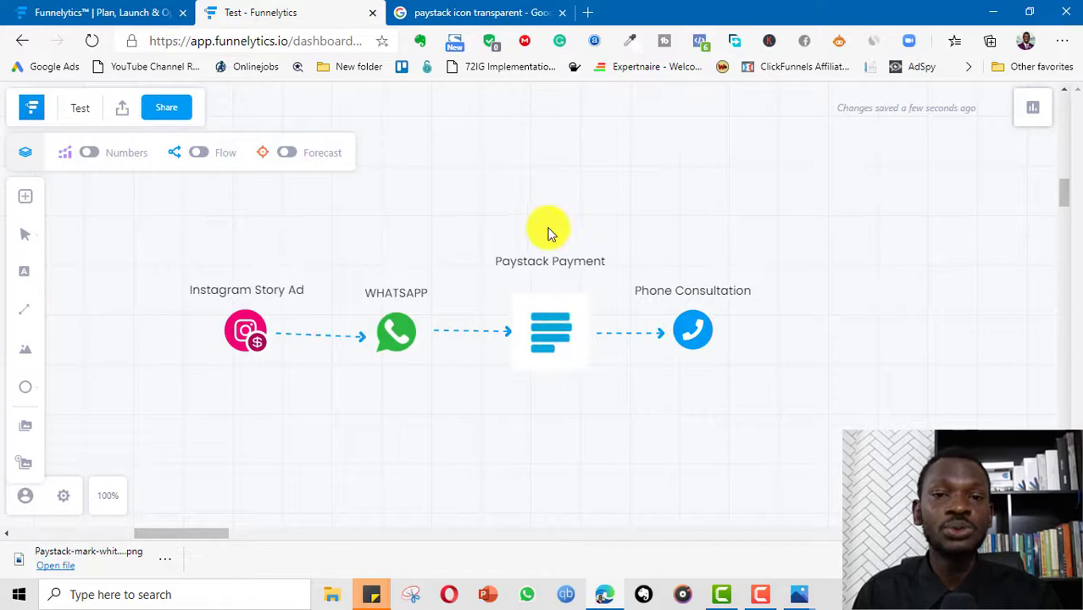
{"action": "left_click", "coordinate": [135, 13]}
{"action": "scroll", "coordinate": [536, 354], "scroll_direction": "up", "scroll_amount": 3}
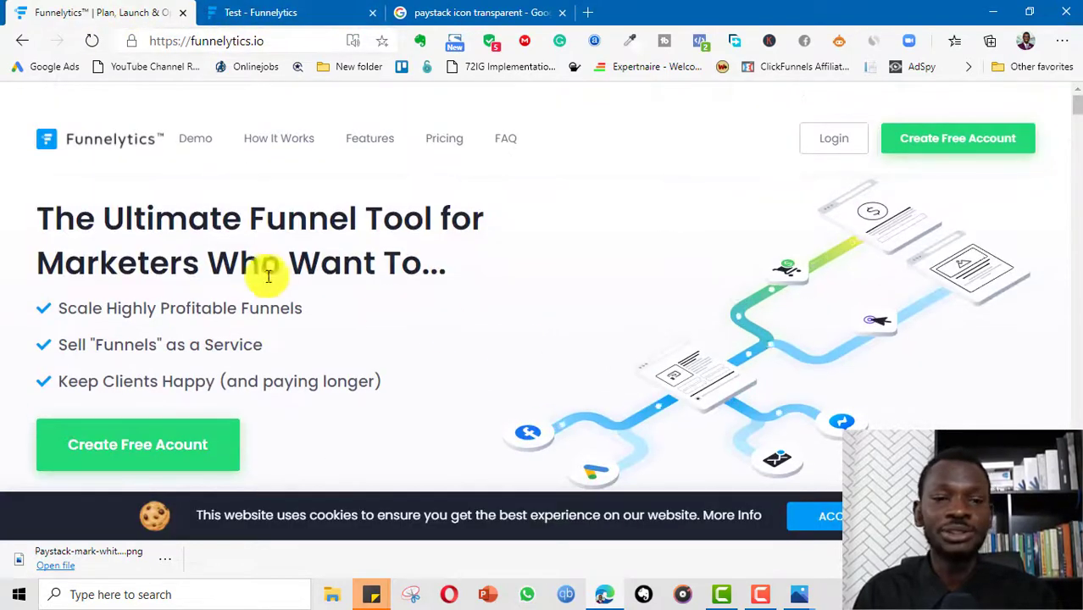
{"action": "left_click", "coordinate": [302, 12]}
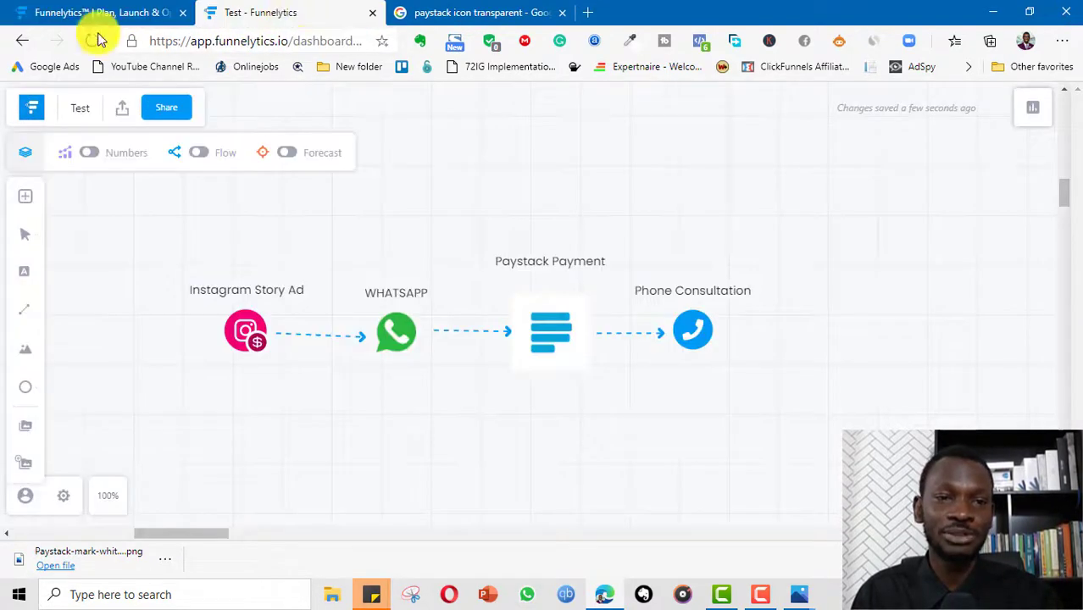
{"action": "left_click", "coordinate": [101, 13]}
{"action": "left_click", "coordinate": [310, 17]}
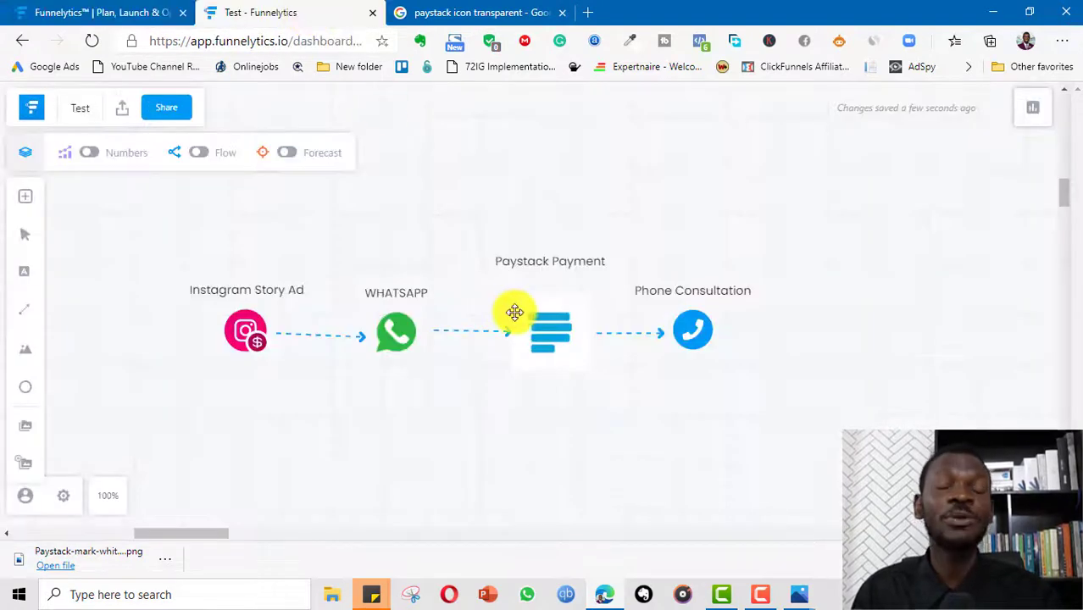